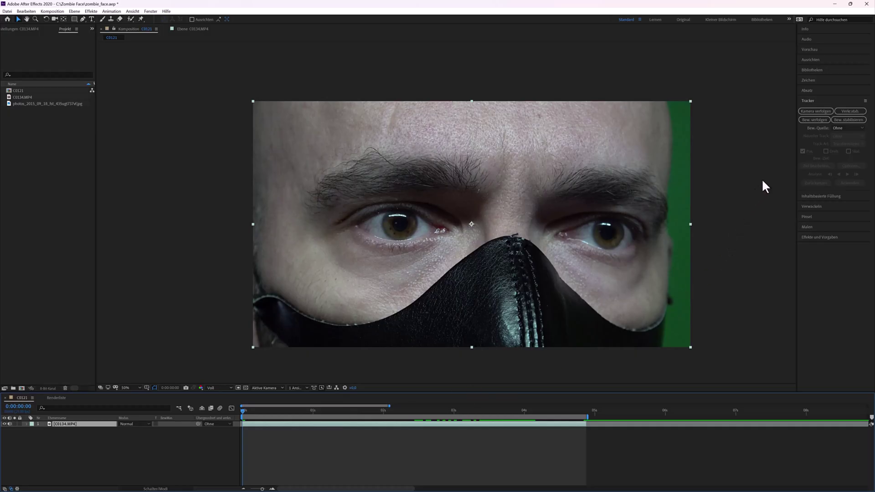
# Place Track Point 1 on the left pupil, enlarge its boxes, and analyse it forward
pyautogui.click(815, 120)
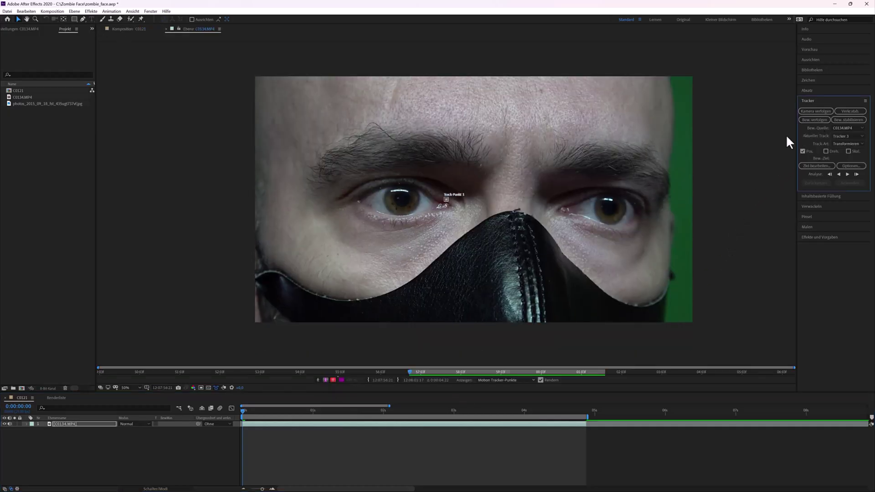
pyautogui.press('.')
pyautogui.press('.')
pyautogui.press('.')
pyautogui.press('.')
pyautogui.moveTo(454, 208); pyautogui.dragTo(330, 237)
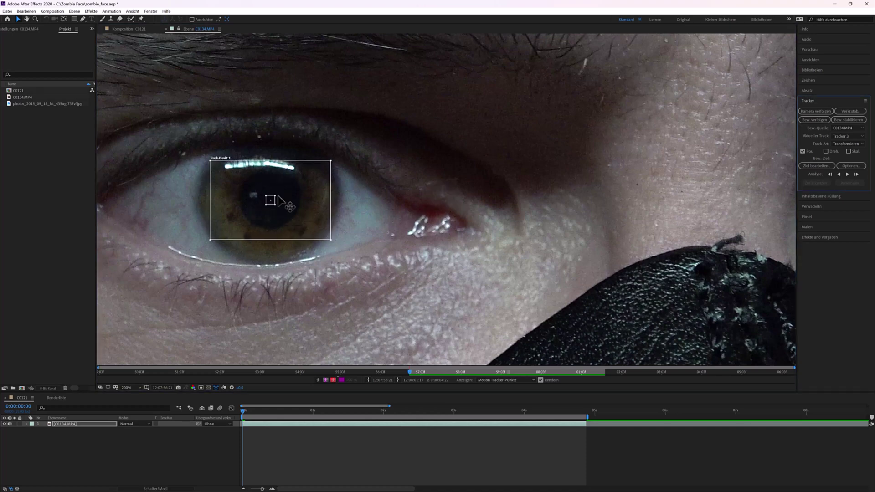
pyautogui.moveTo(275, 196); pyautogui.dragTo(295, 184)
pyautogui.press(',')
pyautogui.press(',')
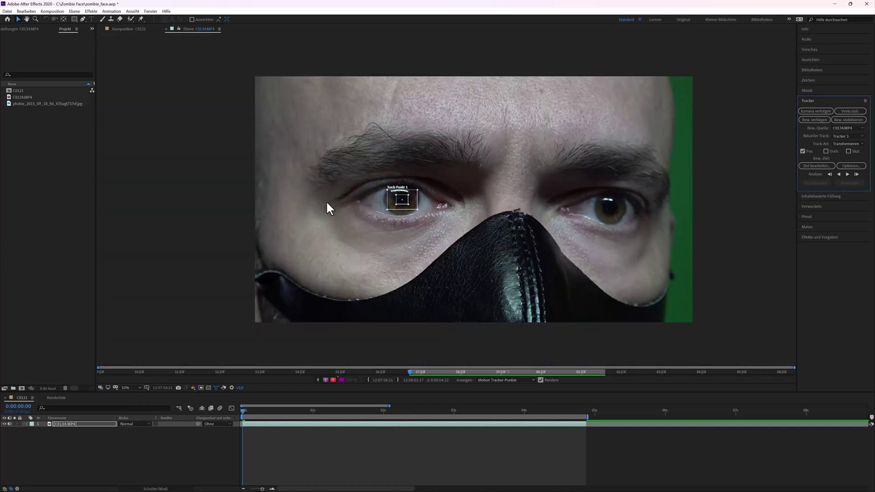
pyautogui.click(848, 174)
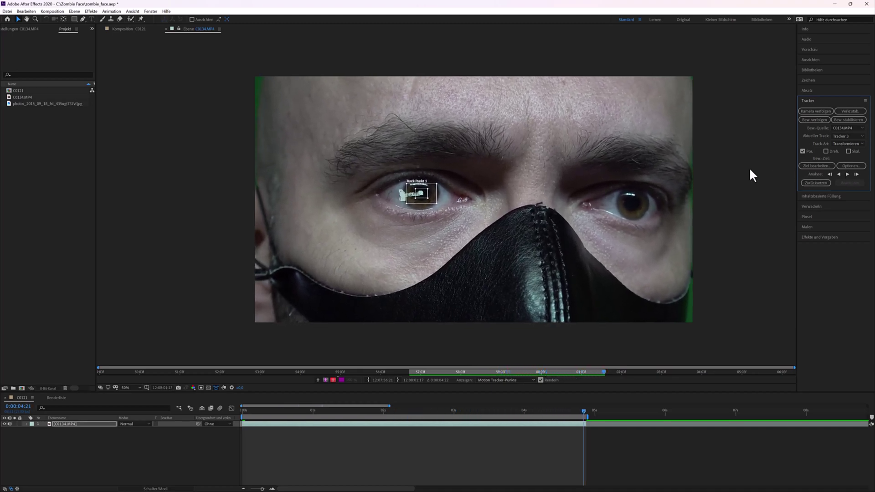
# Create a new null object layer, Null 1
pyautogui.click(76, 11)
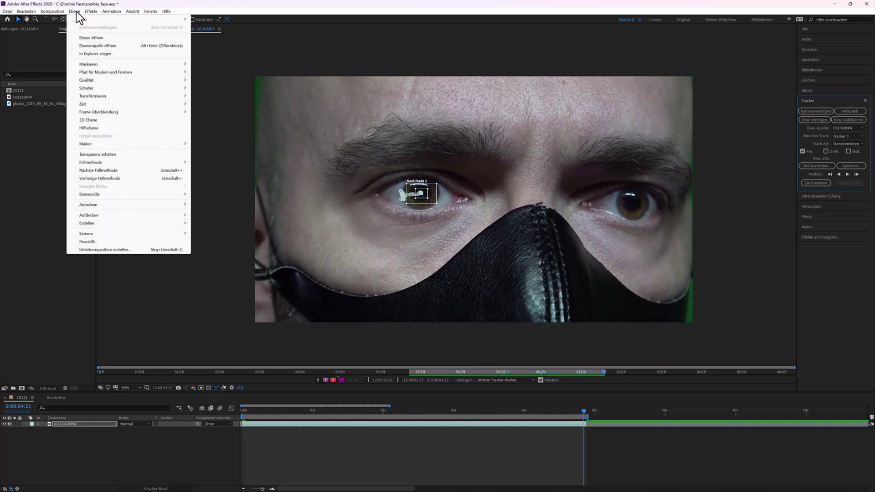
pyautogui.moveTo(78, 20)
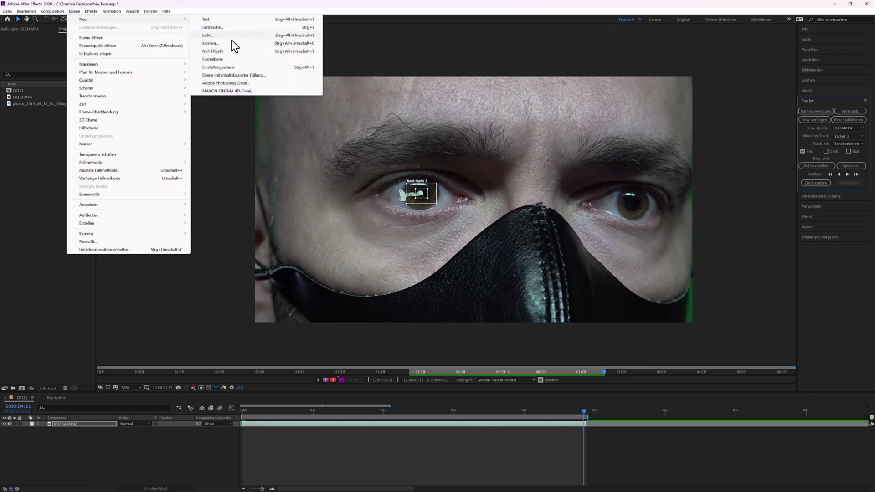
pyautogui.click(212, 52)
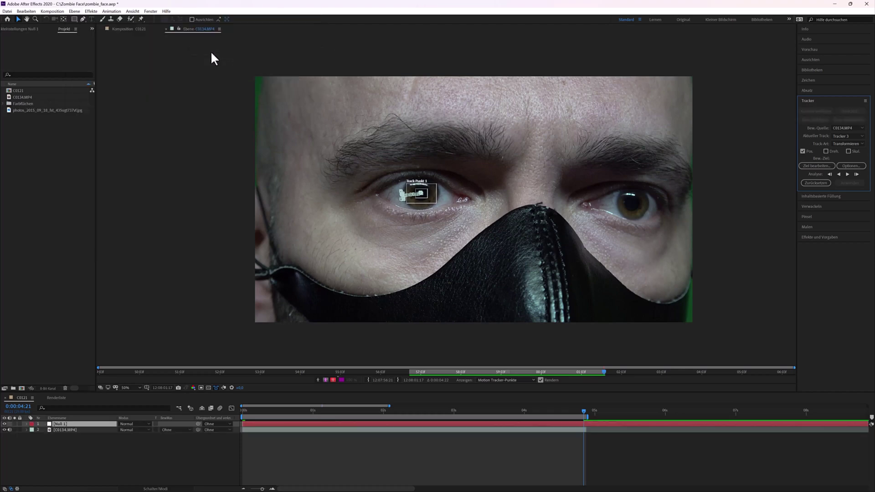
# Apply the eye tracking data to Null 1 as the motion target
pyautogui.click(813, 166)
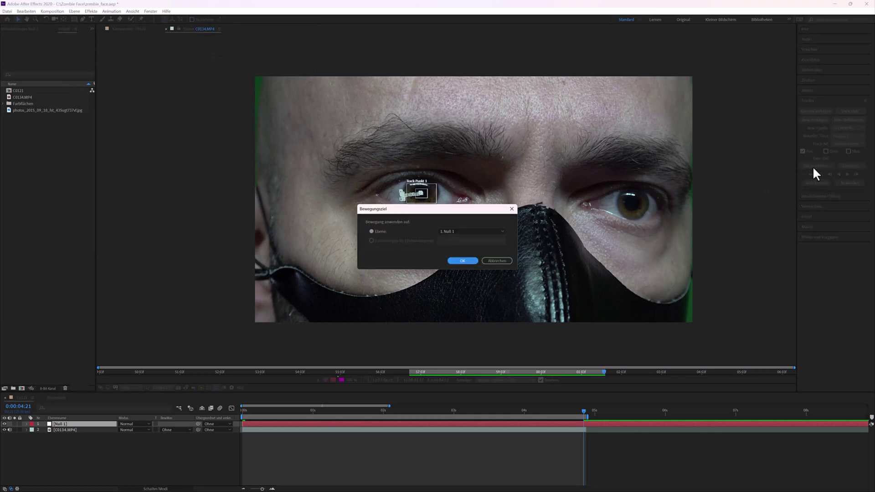
pyautogui.click(463, 261)
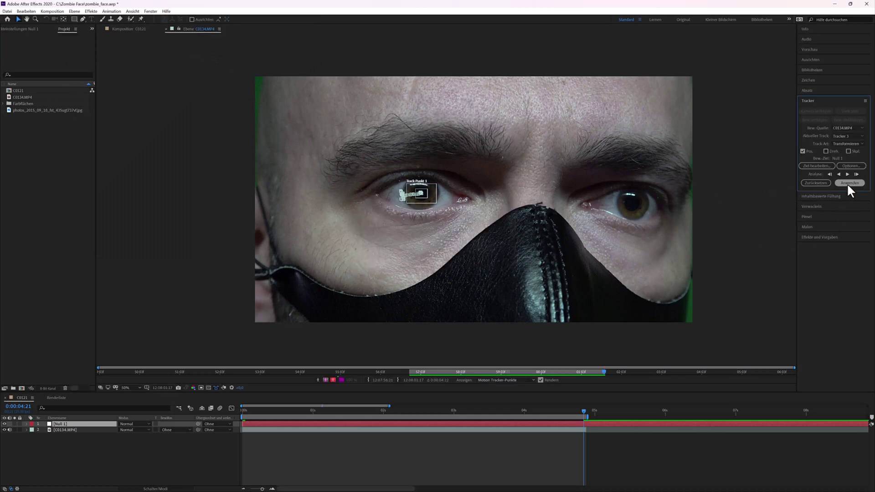
pyautogui.click(849, 183)
pyautogui.click(485, 248)
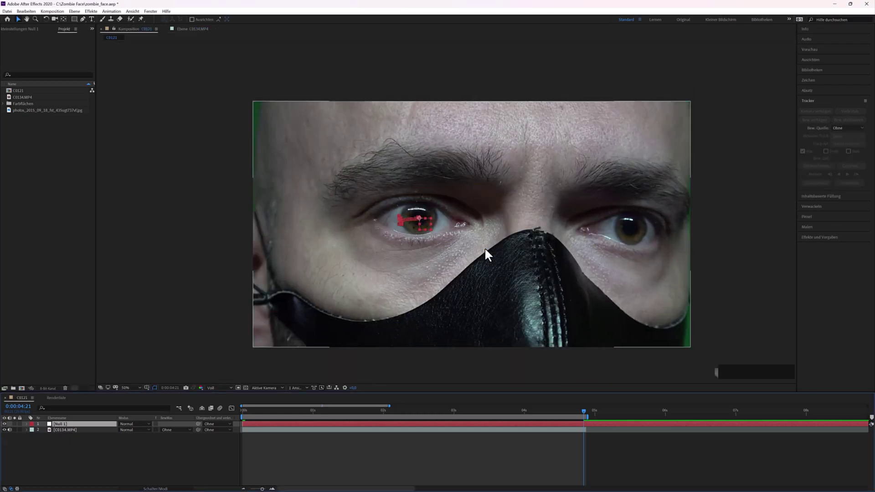
# At 0:00:03:22, add the cracked-paint photo as the top layer
pyautogui.click(505, 411)
pyautogui.moveTo(504, 410); pyautogui.dragTo(516, 409)
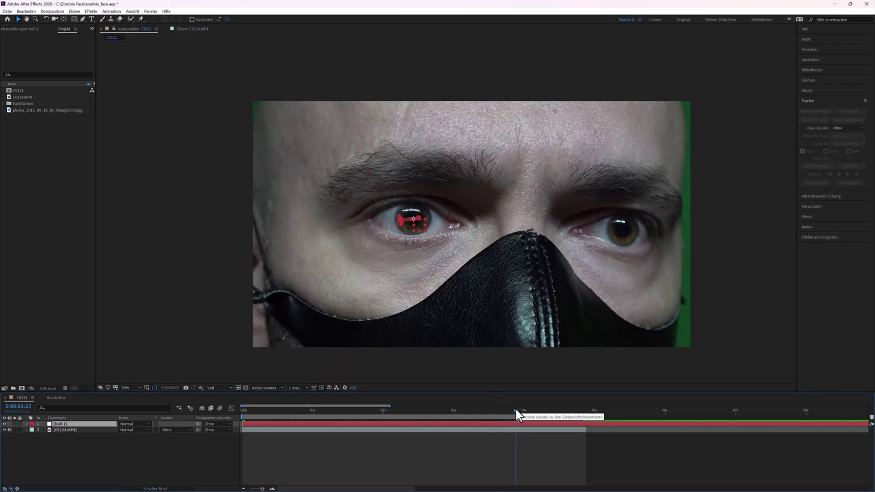
pyautogui.moveTo(51, 110); pyautogui.dragTo(62, 420)
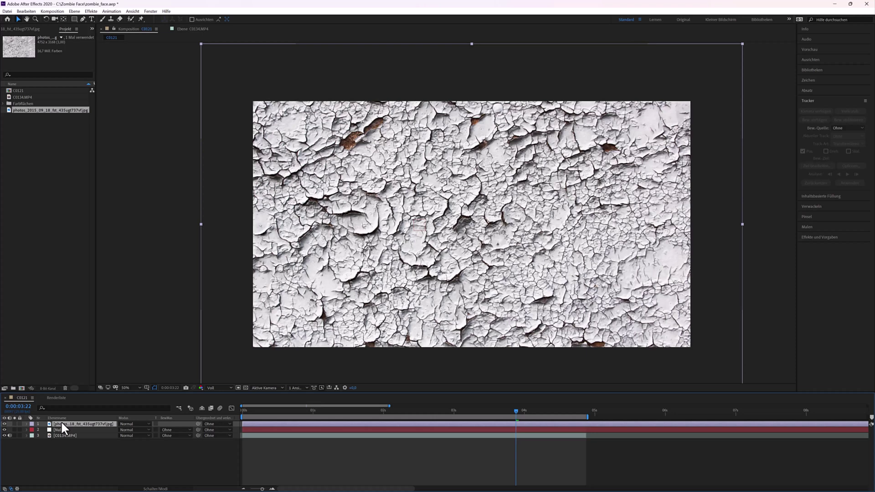
# Hide the texture and start a Pen mask across the head and down the face's right side
pyautogui.click(5, 424)
pyautogui.click(82, 19)
pyautogui.click(320, 75)
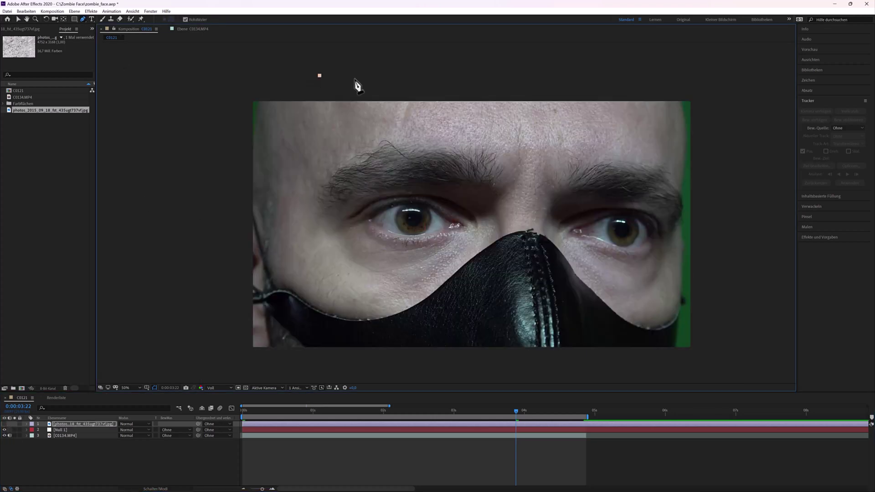
pyautogui.click(457, 72)
pyautogui.click(629, 67)
pyautogui.click(669, 80)
pyautogui.click(682, 109)
pyautogui.click(685, 149)
pyautogui.click(680, 183)
pyautogui.click(681, 220)
pyautogui.click(682, 252)
pyautogui.click(680, 288)
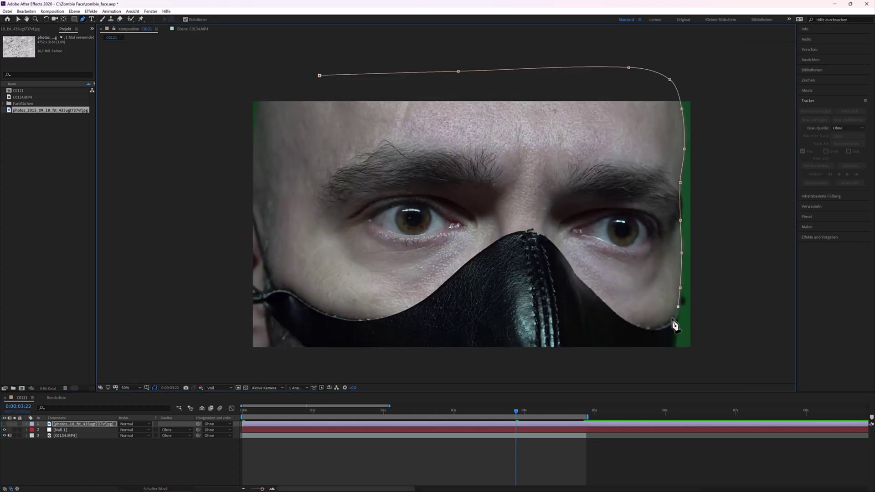
pyautogui.click(671, 322)
pyautogui.click(655, 329)
# Trace the mask along the black face mask's upper edge and up the left side, closing it
pyautogui.click(593, 289)
pyautogui.click(561, 253)
pyautogui.click(546, 236)
pyautogui.click(503, 238)
pyautogui.click(472, 259)
pyautogui.click(440, 285)
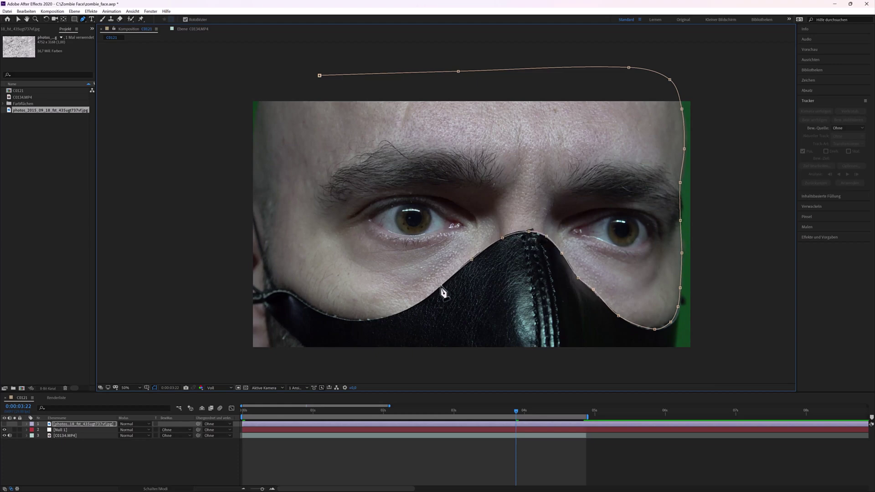
pyautogui.click(412, 307)
pyautogui.click(360, 321)
pyautogui.click(331, 316)
pyautogui.click(290, 292)
pyautogui.click(267, 253)
pyautogui.click(247, 209)
pyautogui.click(245, 177)
pyautogui.click(256, 122)
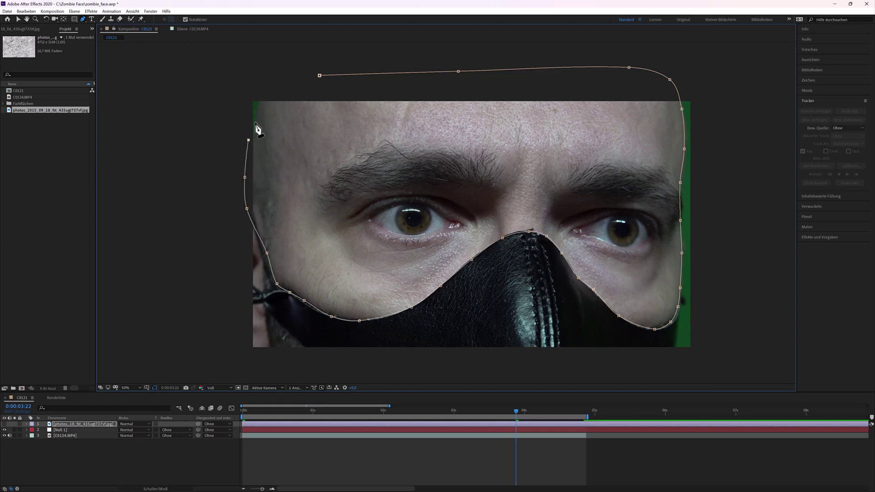
pyautogui.click(297, 76)
pyautogui.click(319, 76)
pyautogui.press('v')
# Show the texture layer again and set its blend mode to Multiplizieren
pyautogui.click(4, 424)
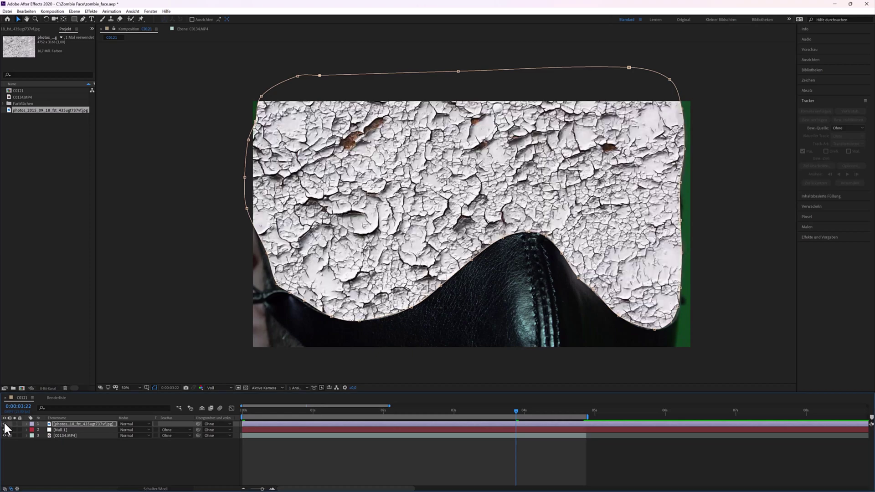
pyautogui.click(149, 424)
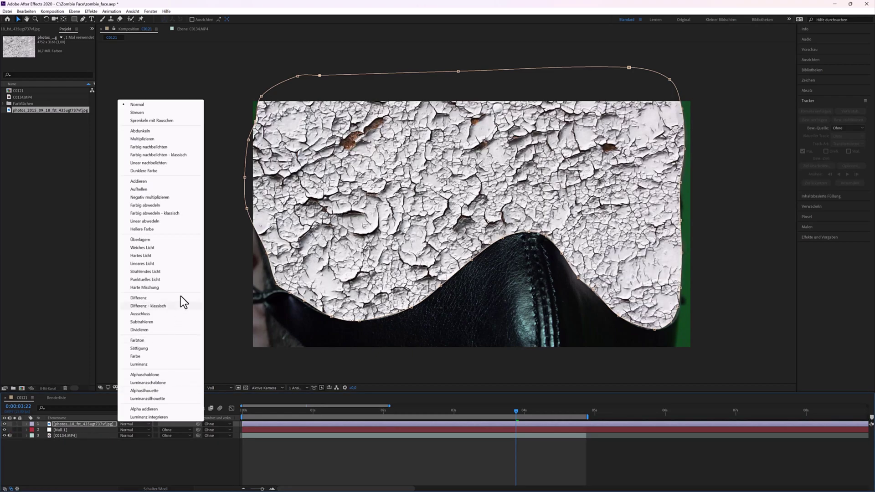
pyautogui.click(156, 139)
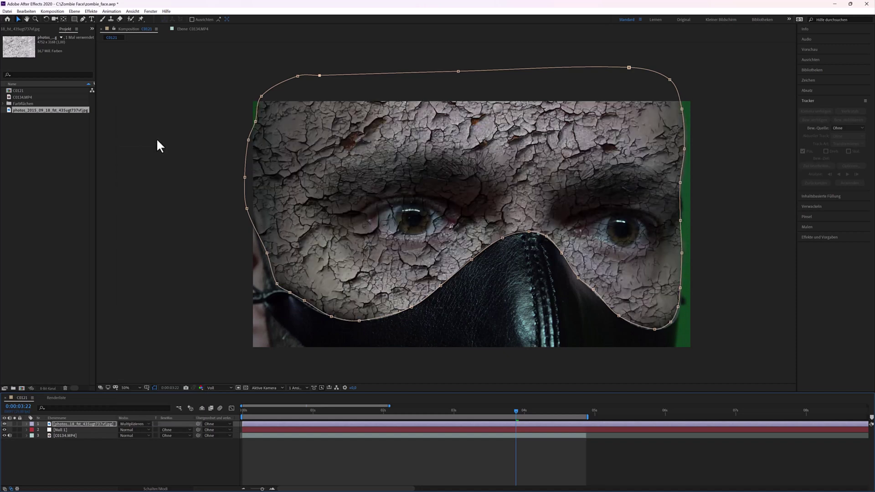
# Draw a closed mask outlining the left eye on the texture layer
pyautogui.press('g')
pyautogui.click(383, 208)
pyautogui.click(411, 202)
pyautogui.click(436, 206)
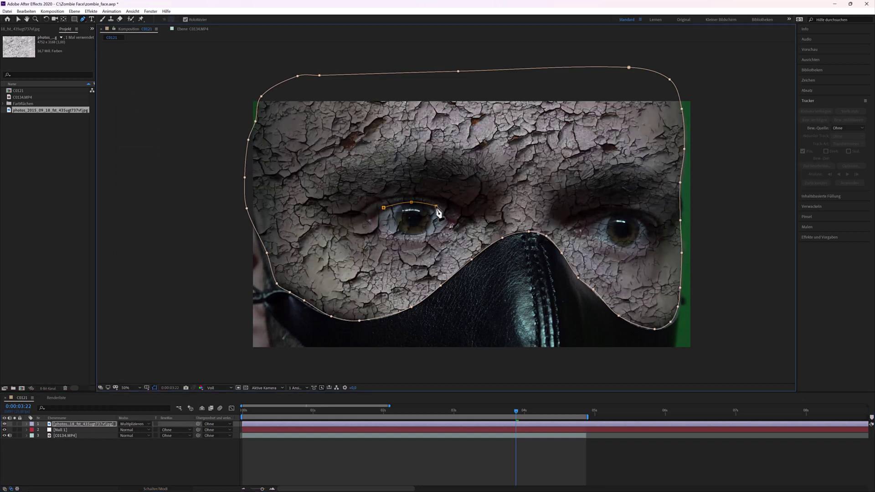
pyautogui.click(441, 213)
pyautogui.click(455, 218)
pyautogui.click(461, 224)
pyautogui.click(447, 233)
pyautogui.click(430, 235)
pyautogui.click(405, 237)
pyautogui.click(389, 232)
pyautogui.click(374, 224)
pyautogui.click(365, 218)
pyautogui.click(374, 214)
pyautogui.click(383, 207)
# Draw a second closed mask around the right eye
pyautogui.click(569, 230)
pyautogui.click(588, 223)
pyautogui.click(607, 214)
pyautogui.click(625, 210)
pyautogui.click(643, 215)
pyautogui.click(654, 227)
pyautogui.click(650, 242)
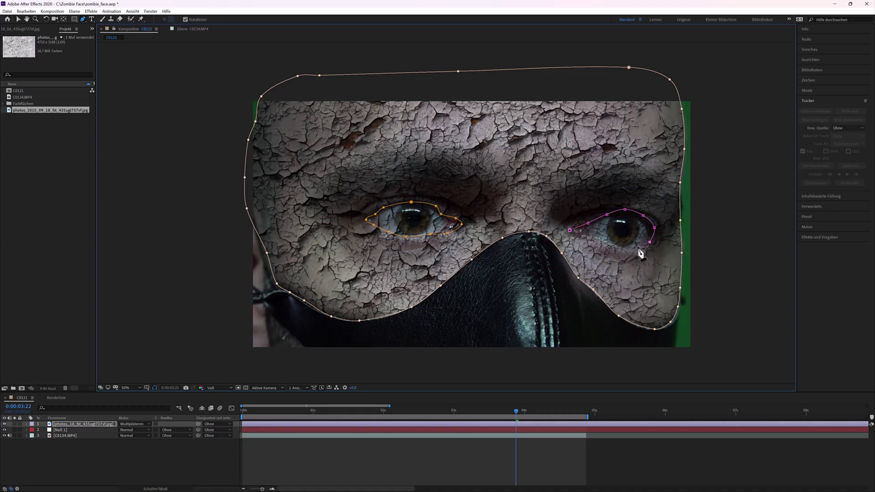
pyautogui.click(629, 250)
pyautogui.click(613, 247)
pyautogui.click(570, 231)
# Give Maske 1 a 42-pixel feather
pyautogui.click(17, 19)
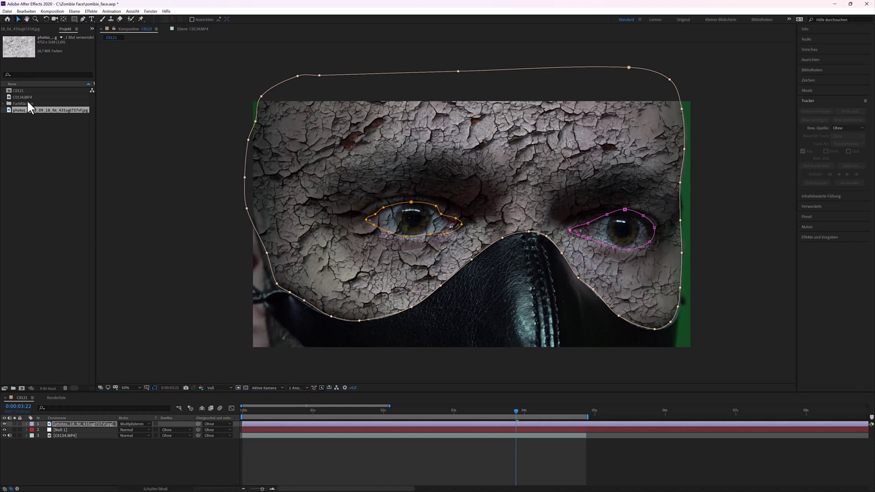
pyautogui.click(27, 424)
pyautogui.click(32, 429)
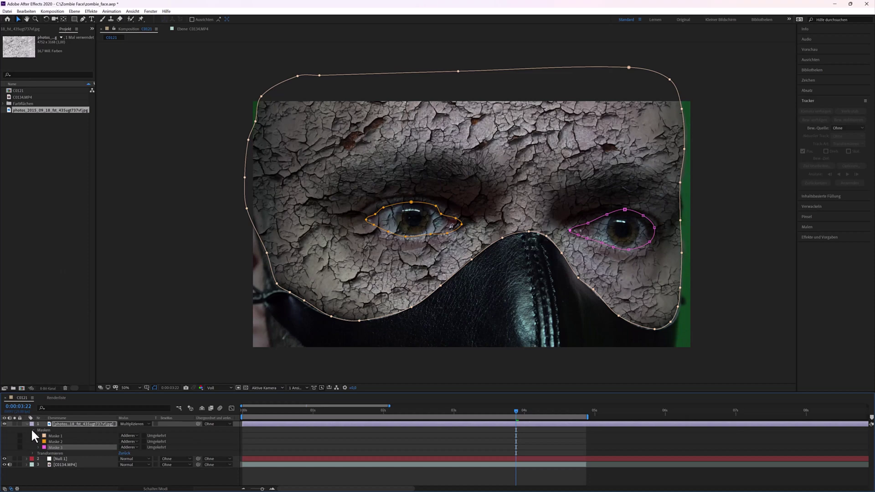
pyautogui.click(38, 435)
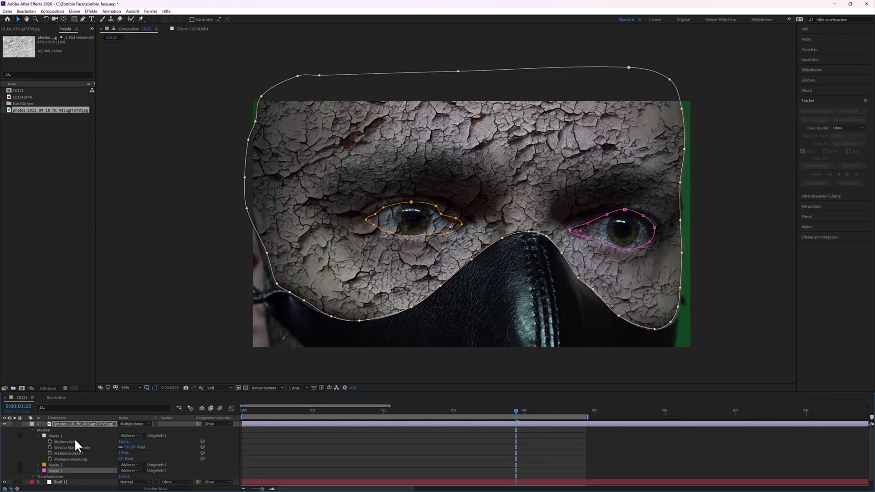
pyautogui.click(127, 447)
pyautogui.write('42')
pyautogui.press('Return')
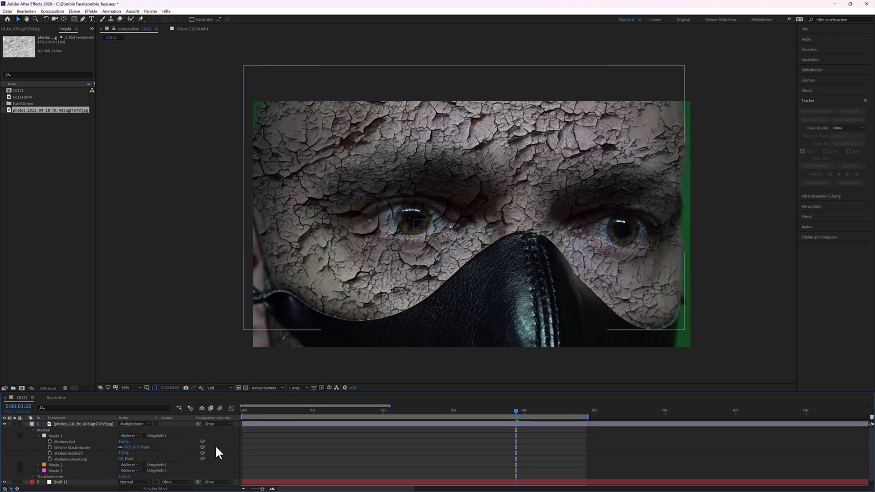
pyautogui.click(38, 436)
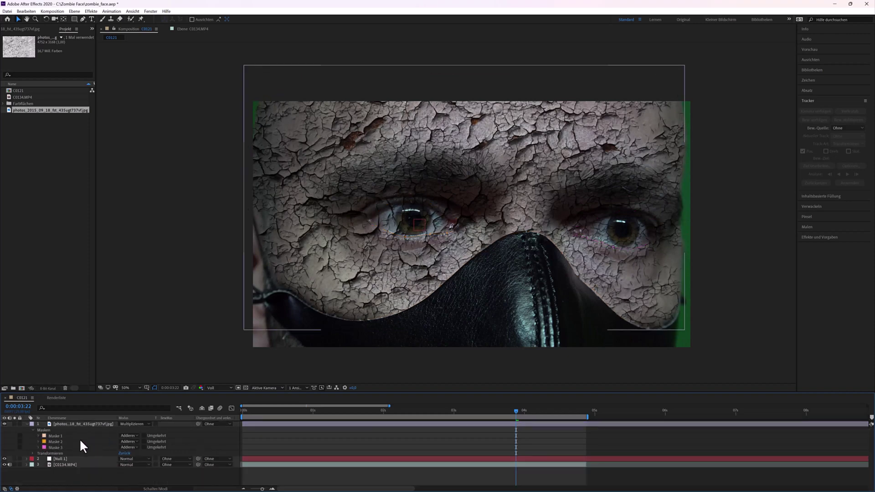
# Set Maske 2 and Maske 3 to Subtrahieren and feather each, then collapse the layer
pyautogui.click(135, 441)
pyautogui.click(137, 399)
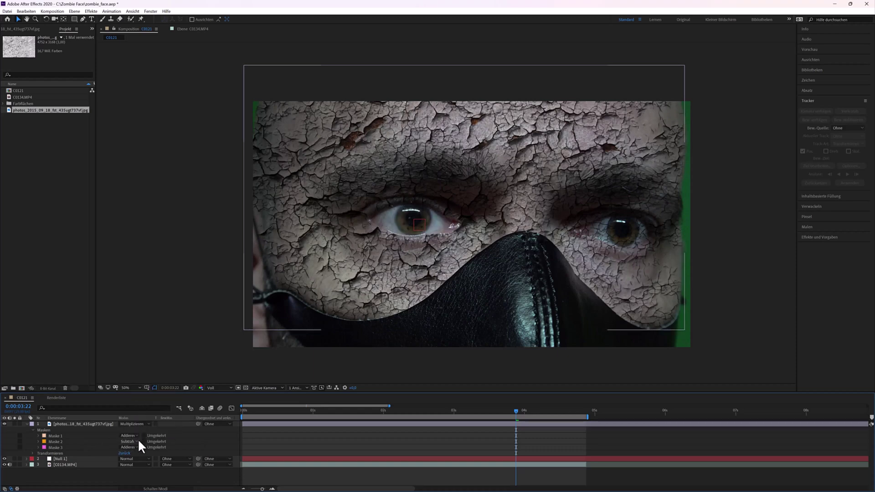
pyautogui.click(136, 447)
pyautogui.click(138, 410)
pyautogui.click(39, 442)
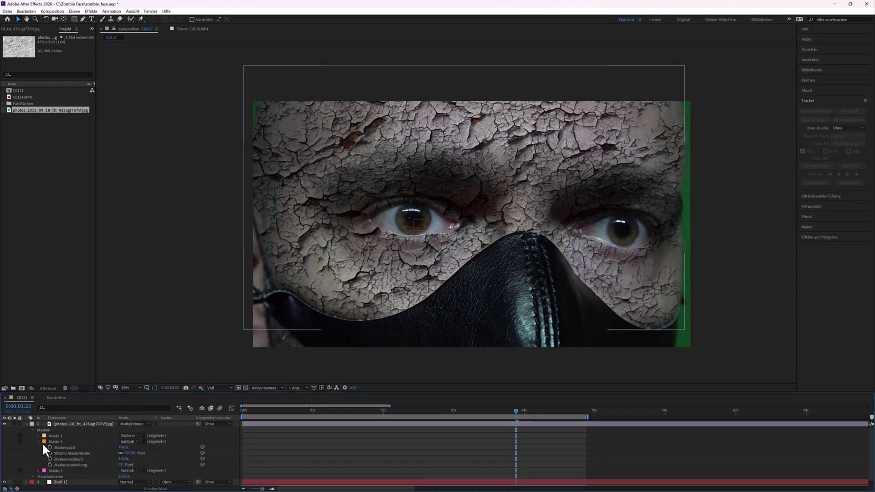
pyautogui.press('Return')
pyautogui.click(39, 441)
pyautogui.click(40, 446)
pyautogui.click(130, 459)
pyautogui.press('Return')
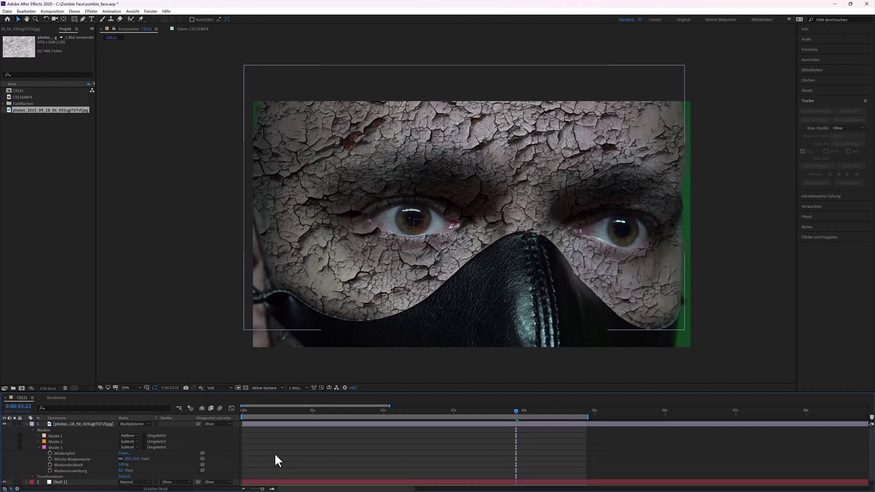
pyautogui.click(38, 447)
pyautogui.click(27, 424)
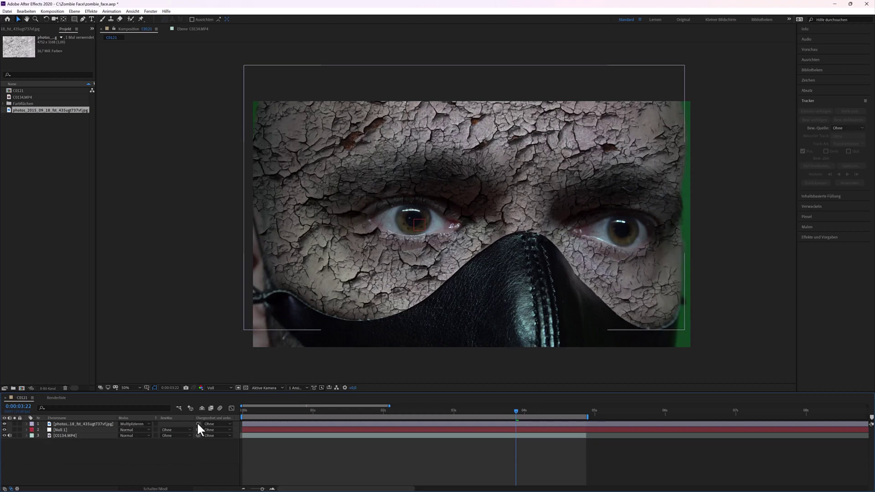
# Parent the crack texture to Null 1 and add a new adjustment layer
pyautogui.moveTo(198, 423); pyautogui.dragTo(69, 429)
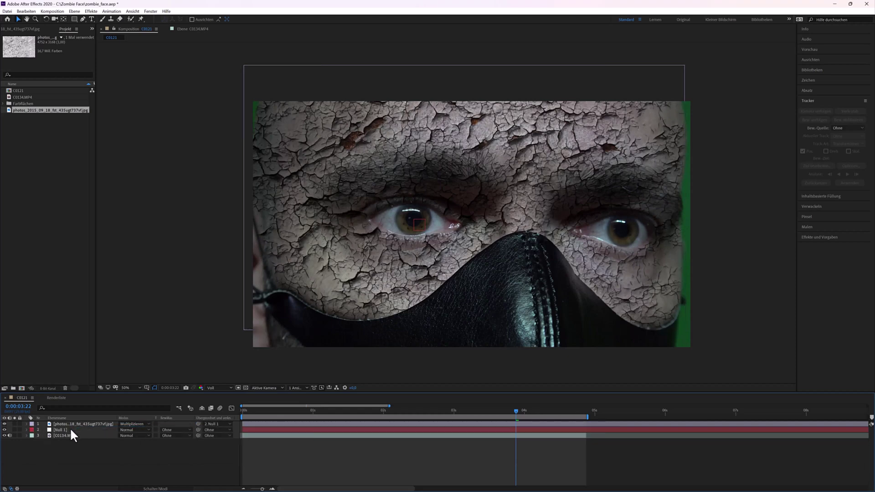
pyautogui.click(76, 12)
pyautogui.moveTo(81, 19)
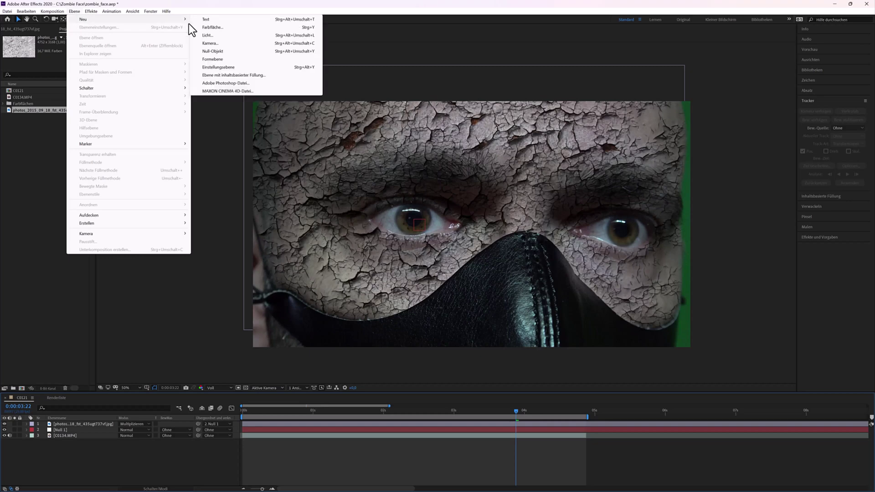
pyautogui.click(220, 67)
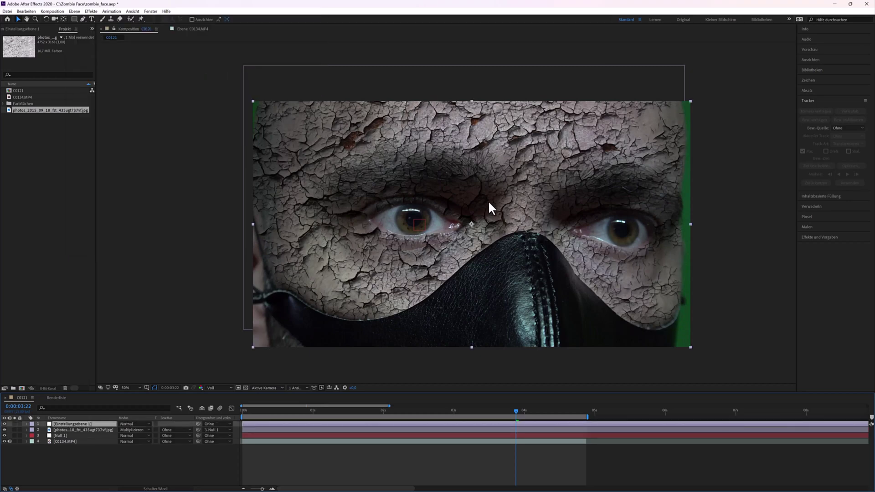
# Nudge the adjustment layer up and down, leaving it where it started
pyautogui.moveTo(493, 215); pyautogui.dragTo(492, 199)
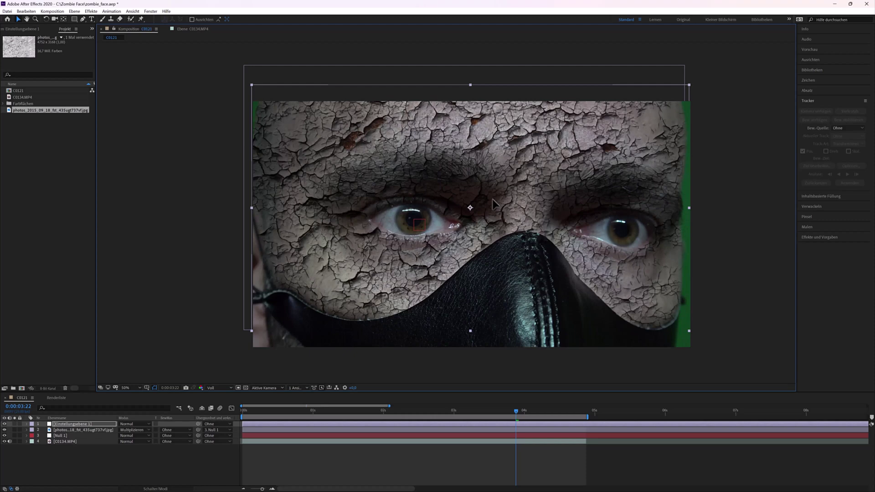
pyautogui.moveTo(492, 200); pyautogui.dragTo(494, 215)
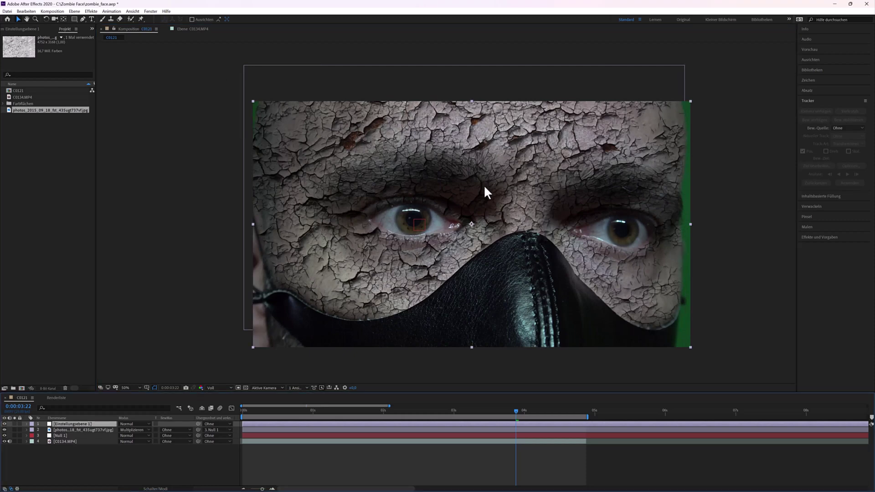
pyautogui.moveTo(490, 211); pyautogui.dragTo(492, 200)
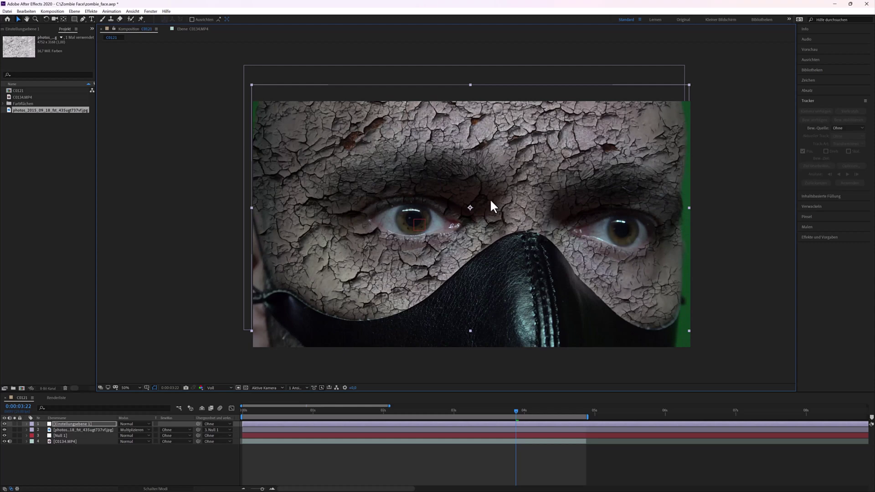
# Select Maske 1, 2 and 3 on the texture layer and copy them
pyautogui.click(26, 429)
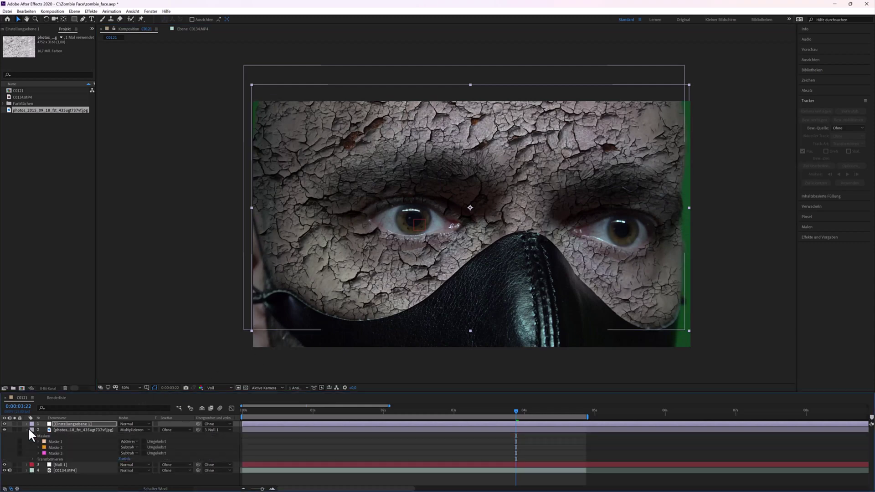
pyautogui.click(53, 441)
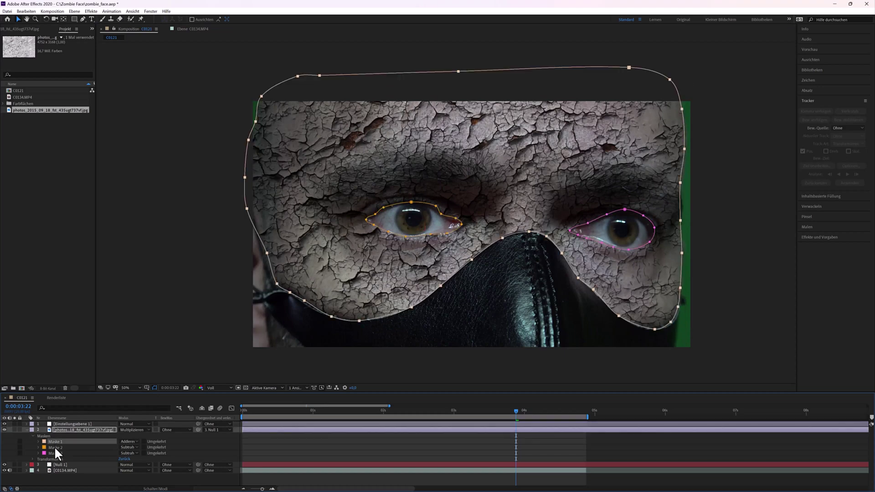
pyautogui.keyDown('shift'); pyautogui.click(54, 447); pyautogui.keyUp('shift')
pyautogui.keyDown('shift'); pyautogui.click(56, 452); pyautogui.keyUp('shift')
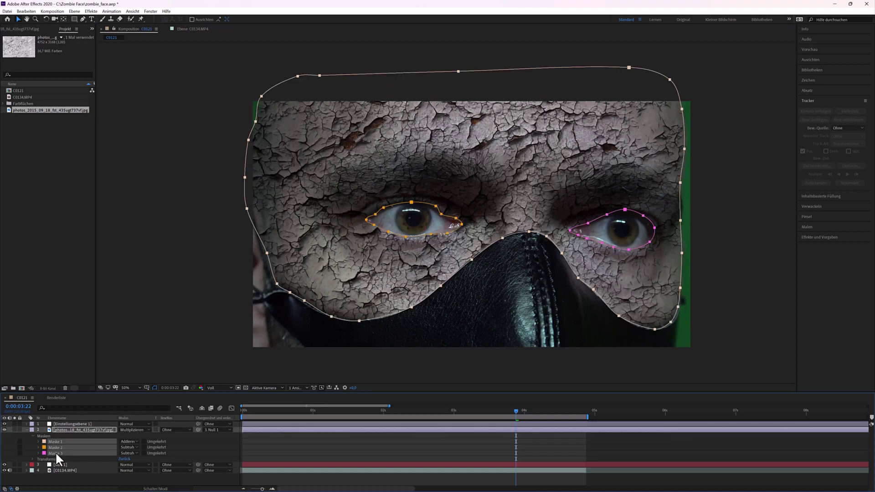
pyautogui.click(33, 13)
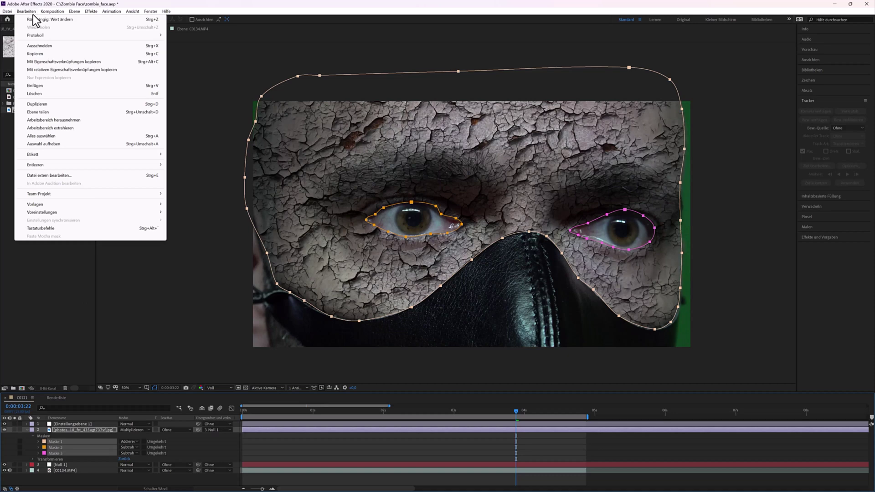
pyautogui.click(38, 55)
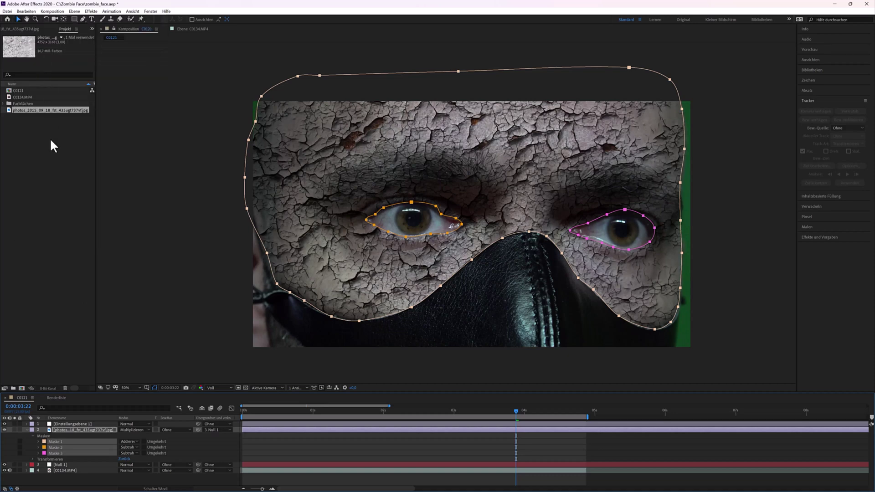
# Paste the three masks onto the adjustment layer and shift them down onto the face
pyautogui.click(89, 424)
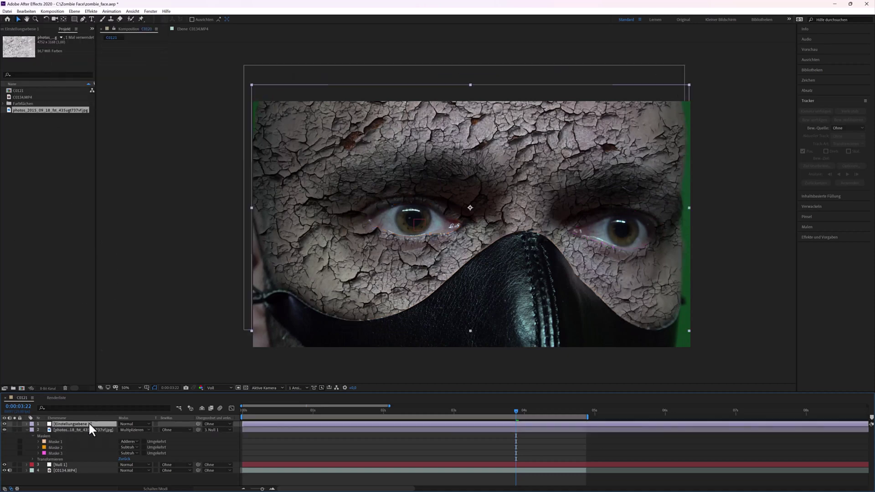
pyautogui.click(28, 12)
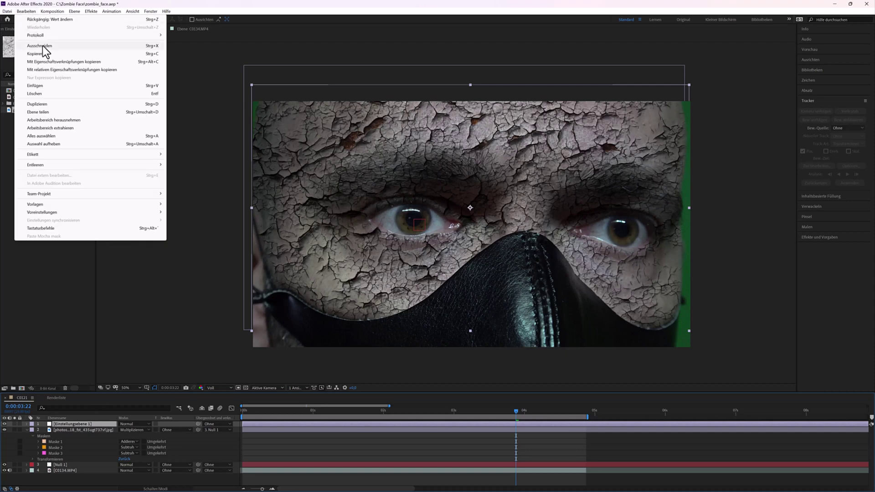
pyautogui.click(42, 86)
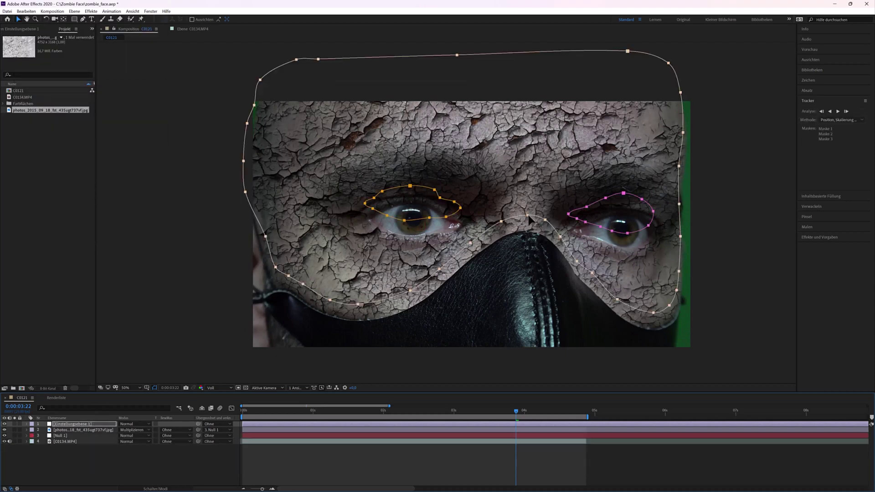
pyautogui.moveTo(529, 218); pyautogui.dragTo(531, 233)
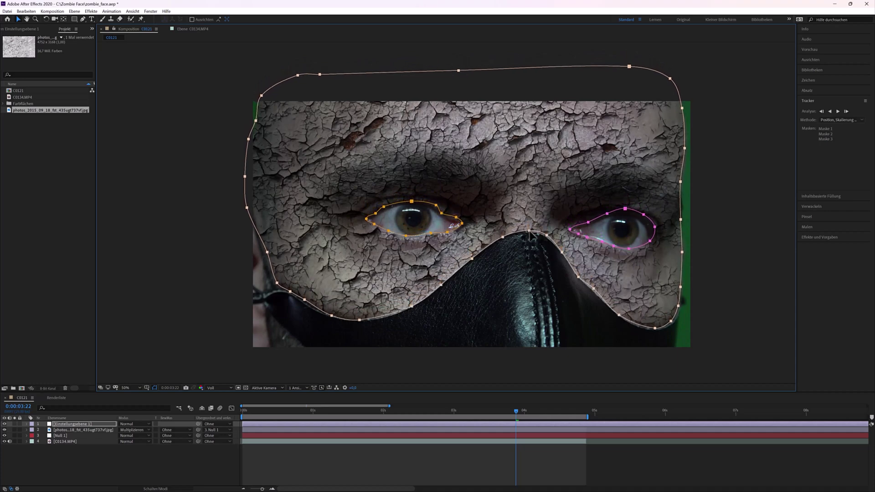
# Apply CC Glass to the adjustment layer and set its Softness to 12
pyautogui.click(90, 11)
pyautogui.moveTo(144, 222)
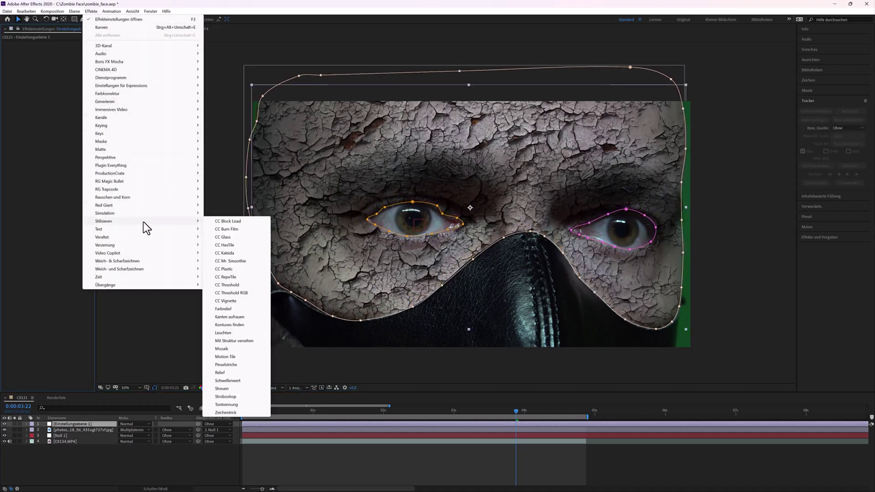
pyautogui.click(226, 238)
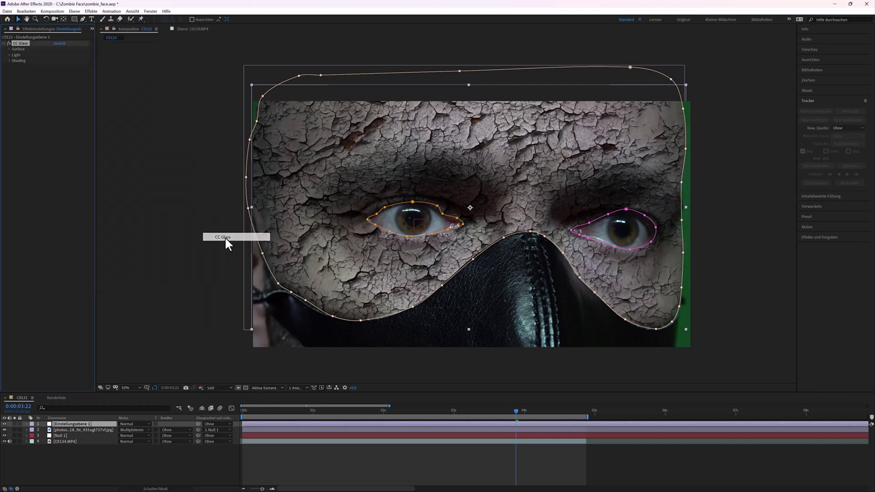
pyautogui.click(10, 49)
pyautogui.click(9, 84)
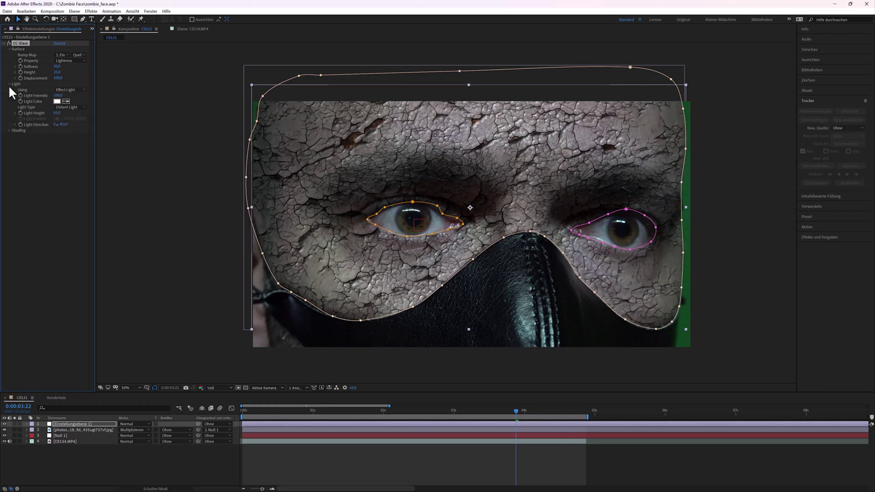
pyautogui.click(9, 130)
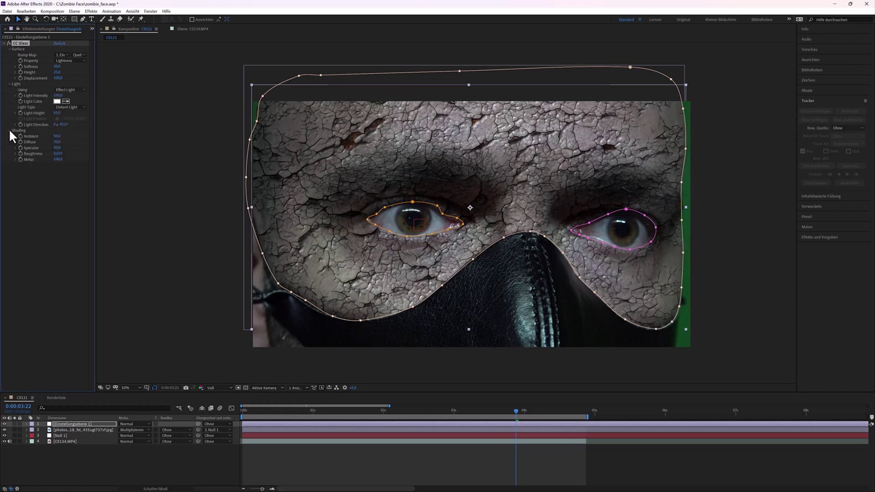
pyautogui.click(57, 67)
# Set the CC Glass light colour to pale green A7FEBE
pyautogui.click(78, 72)
pyautogui.click(57, 101)
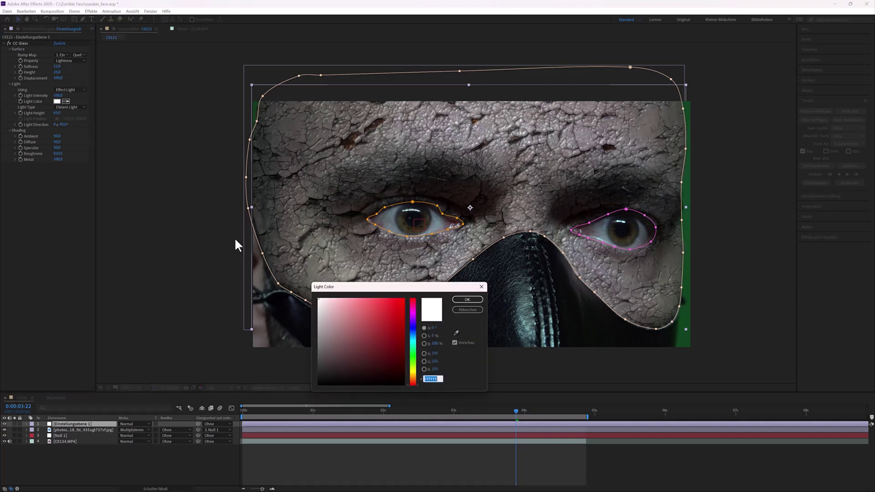
pyautogui.click(413, 358)
pyautogui.click(344, 299)
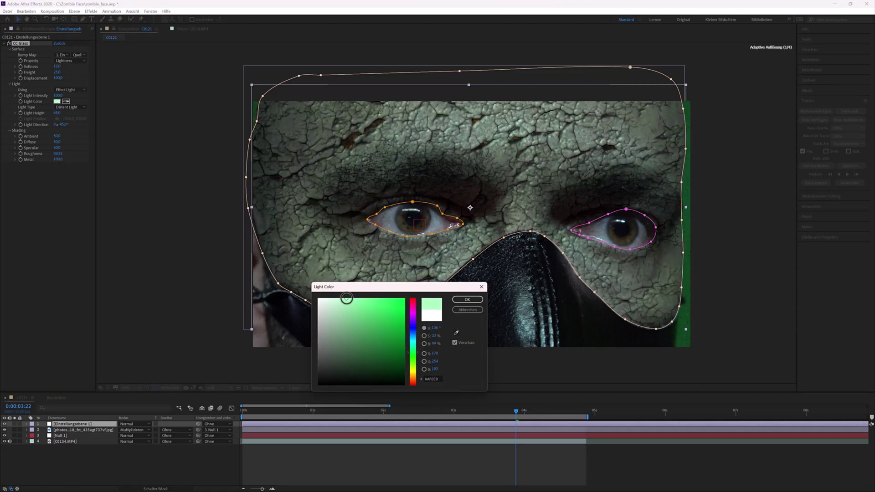
pyautogui.click(462, 300)
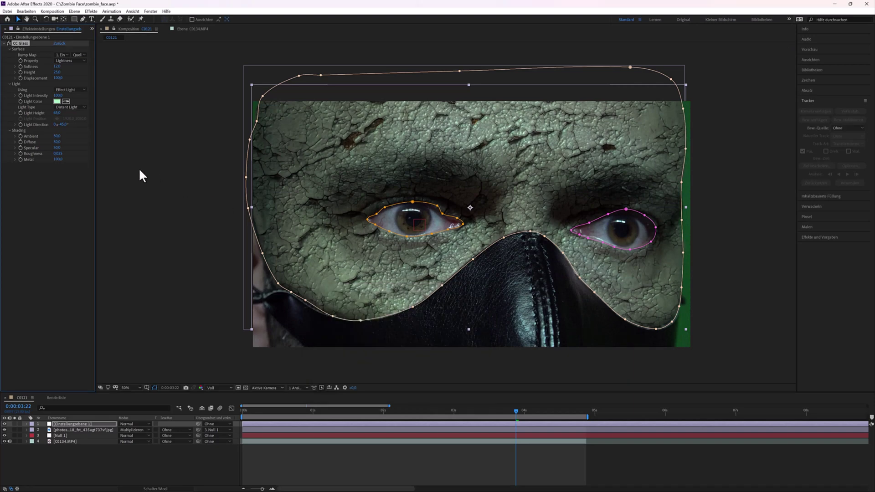
# Set CC Glass Specular to 100 and Metal to 0
pyautogui.click(61, 147)
pyautogui.write('100')
pyautogui.press('Return')
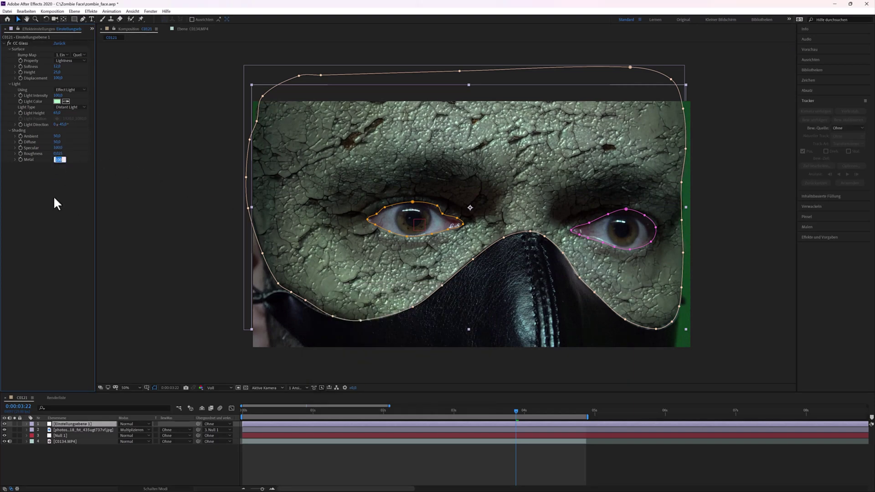
pyautogui.write('0')
pyautogui.press('Return')
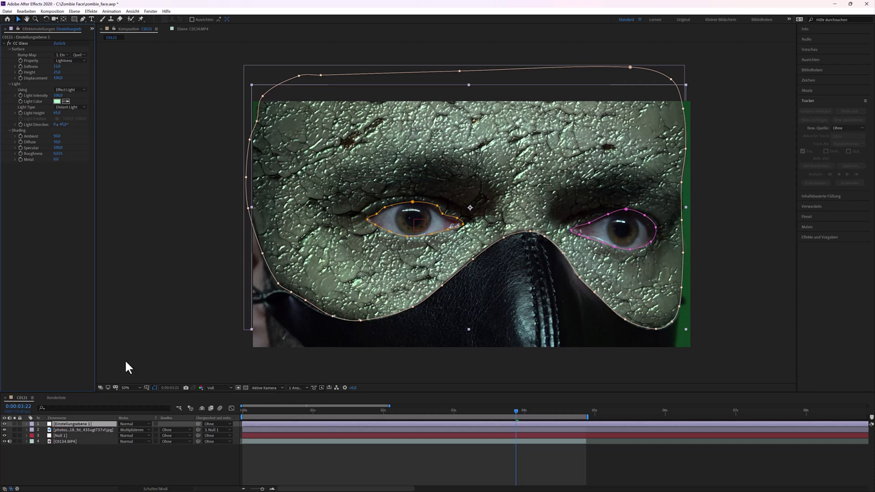
# Set the adjustment layer to Weiches Licht and duplicate it twice
pyautogui.click(148, 424)
pyautogui.click(142, 247)
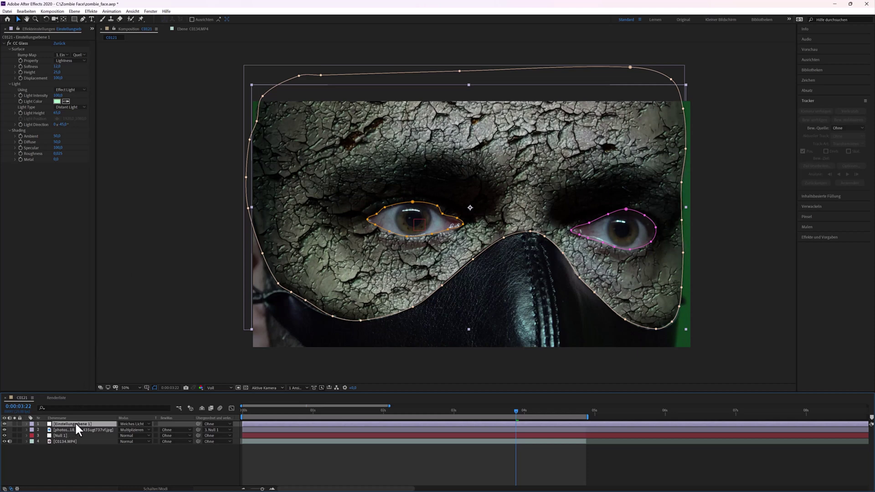
pyautogui.hotkey('ctrl', 'd')
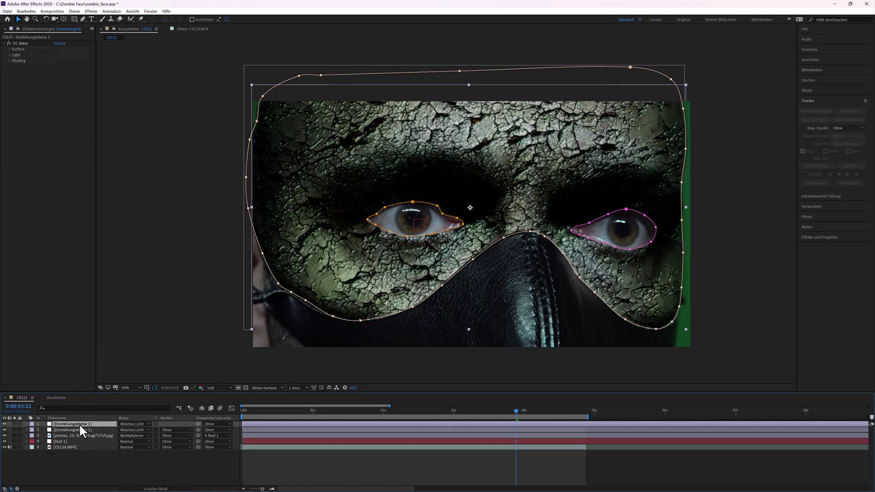
pyautogui.hotkey('ctrl', 'd')
# Change the second copy's CC Glass light colour to a light blue
pyautogui.click(80, 431)
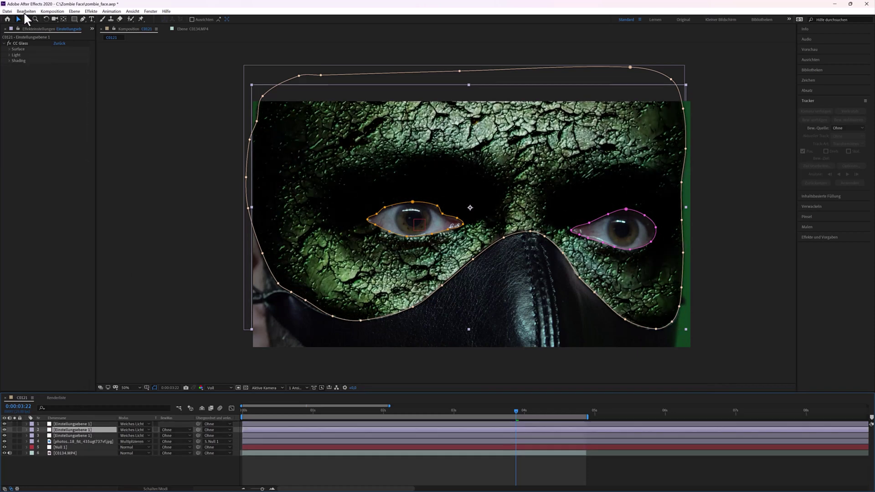
pyautogui.click(8, 53)
pyautogui.click(57, 72)
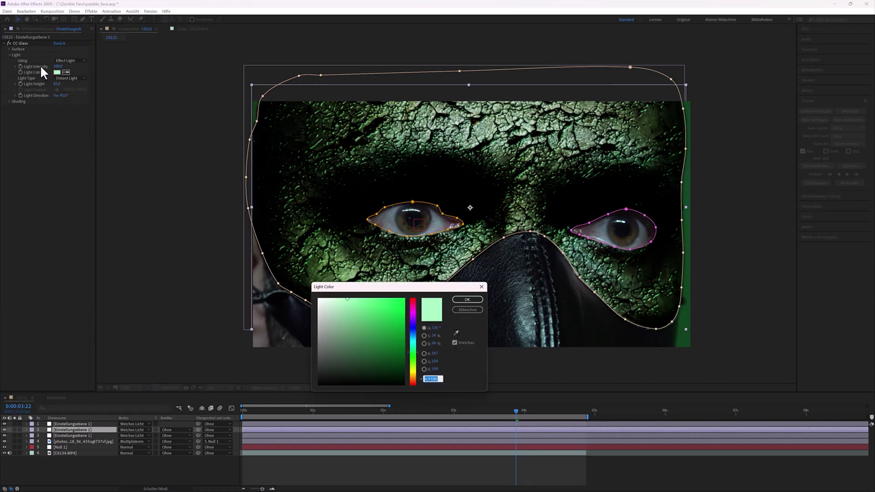
pyautogui.click(412, 334)
pyautogui.moveTo(349, 299); pyautogui.dragTo(373, 296)
pyautogui.click(467, 299)
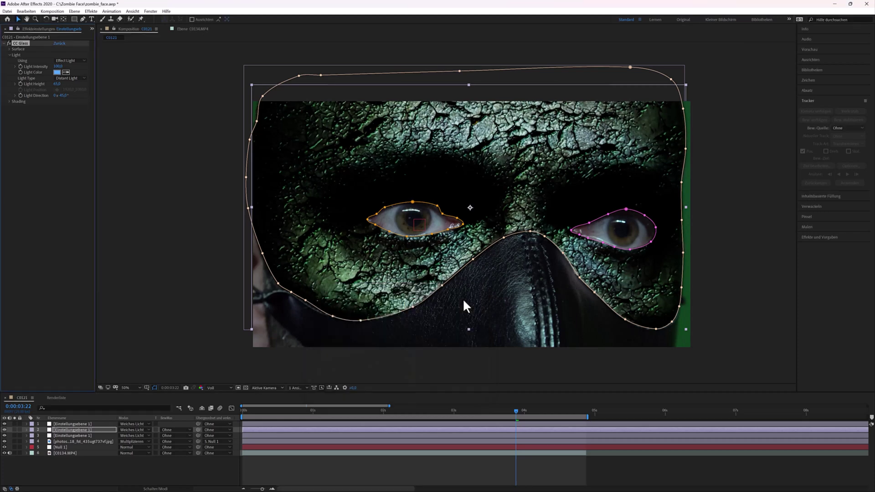
# Parent the three adjustment layers to Null 1
pyautogui.moveTo(197, 424); pyautogui.dragTo(71, 445)
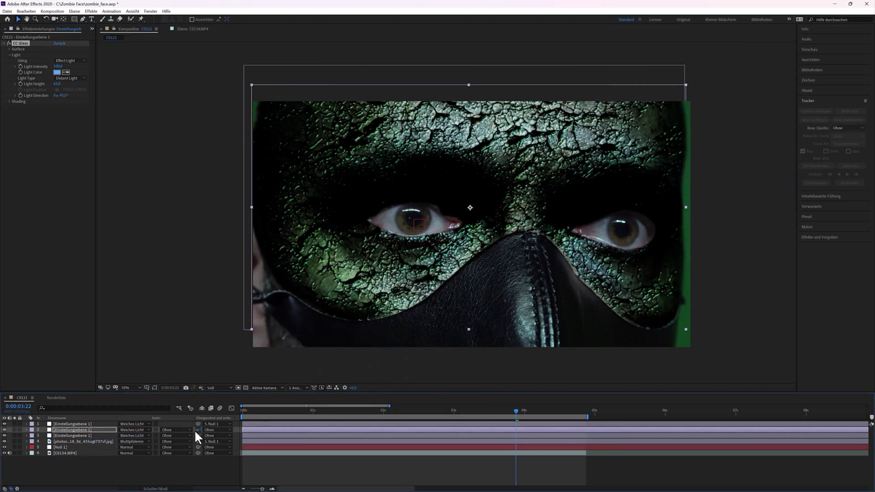
pyautogui.moveTo(197, 430); pyautogui.dragTo(80, 447)
pyautogui.moveTo(197, 436); pyautogui.dragTo(75, 445)
# Keyframe the cracked texture's opacity from 0% at 0s to 100% at two seconds
pyautogui.click(56, 441)
pyautogui.press('Home')
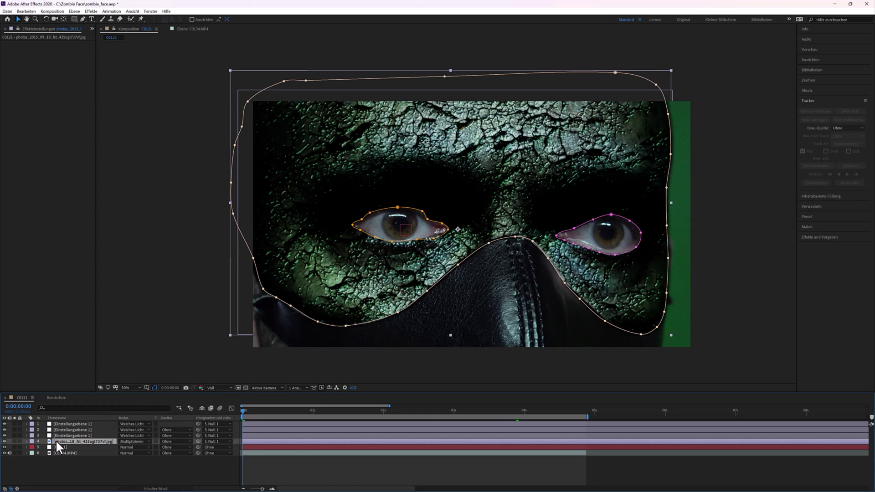
pyautogui.click(26, 441)
pyautogui.scroll(-2, 32, 474)
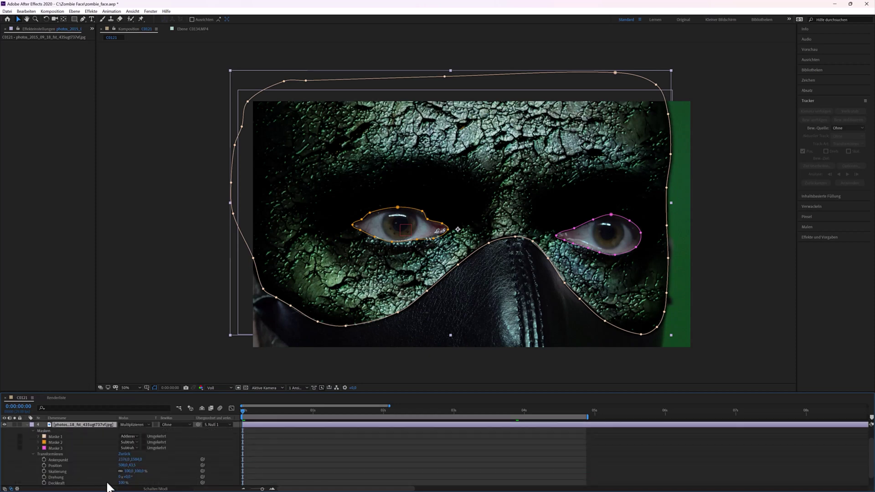
pyautogui.moveTo(121, 482); pyautogui.dragTo(45, 485)
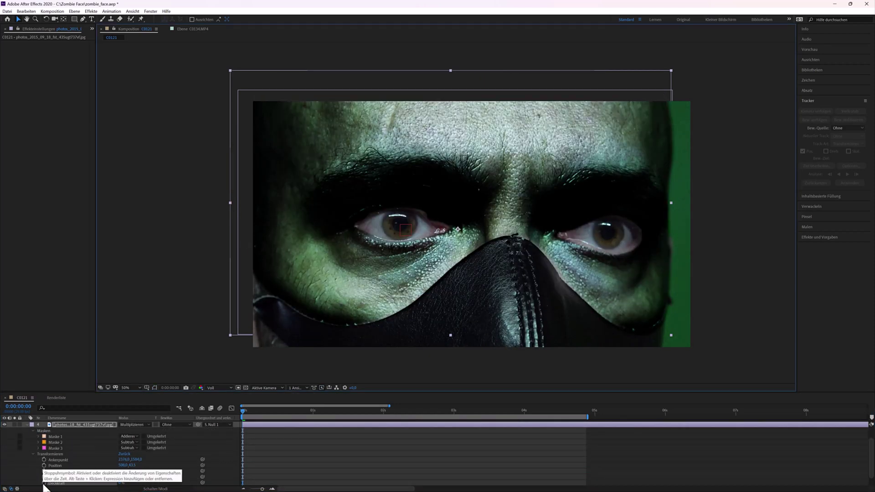
pyautogui.click(44, 483)
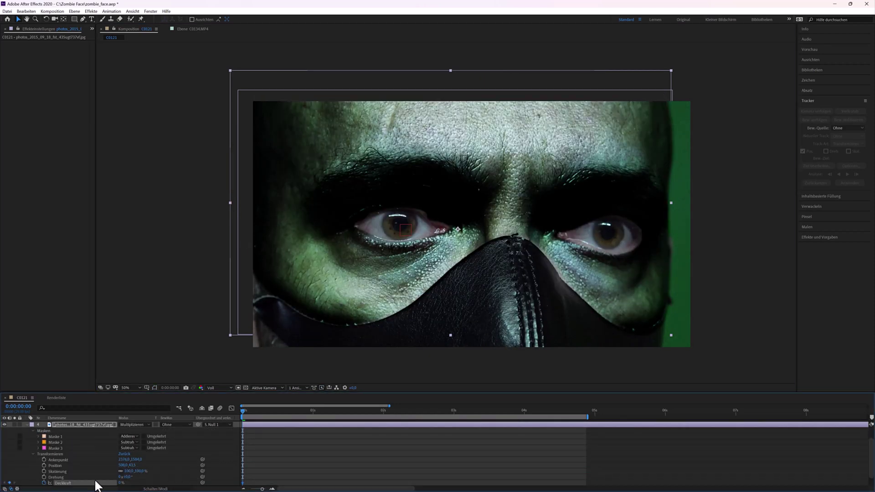
pyautogui.click(383, 411)
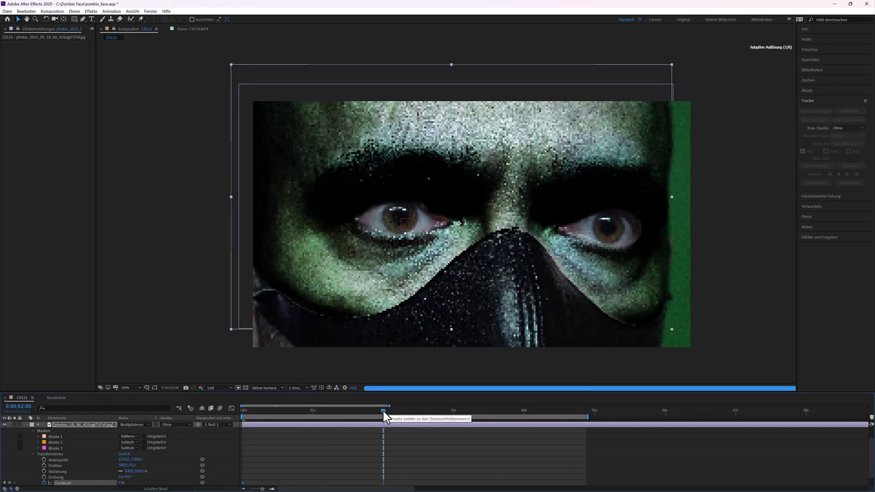
pyautogui.click(121, 482)
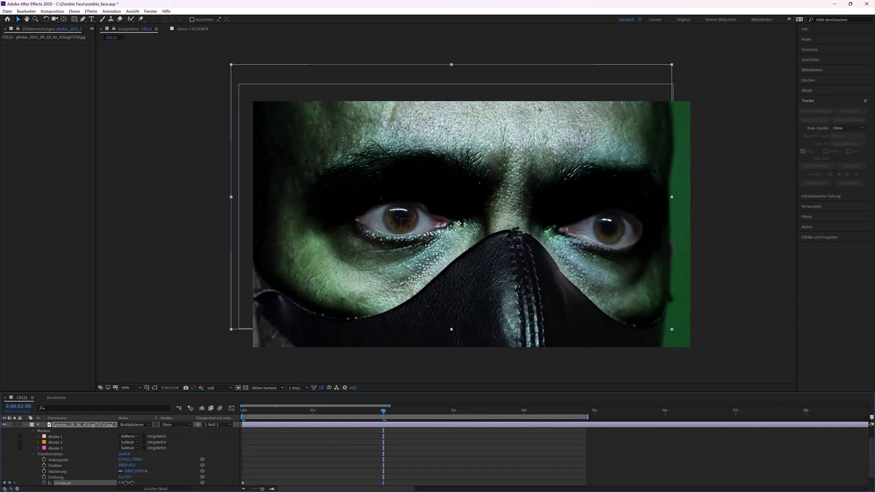
pyautogui.write('100')
pyautogui.press('Return')
pyautogui.click(28, 430)
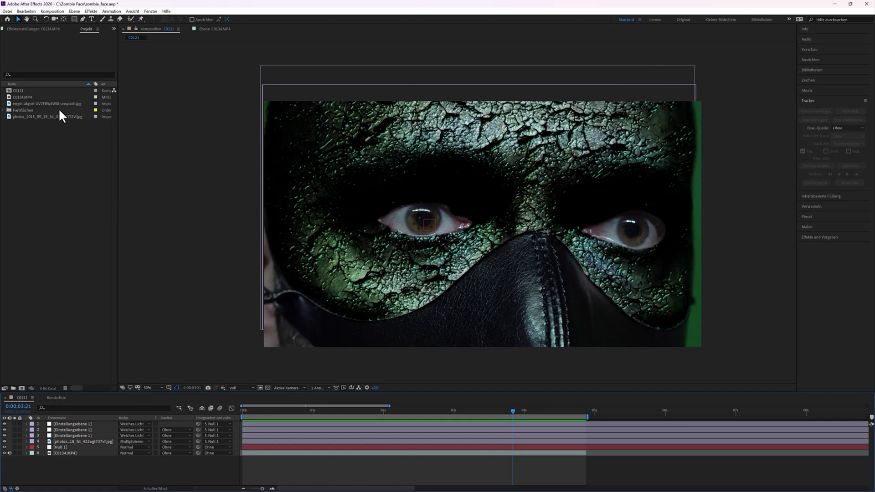
# Place the snakeskin image below the cracked texture layer and paste the face masks onto it
pyautogui.moveTo(59, 102); pyautogui.dragTo(60, 391)
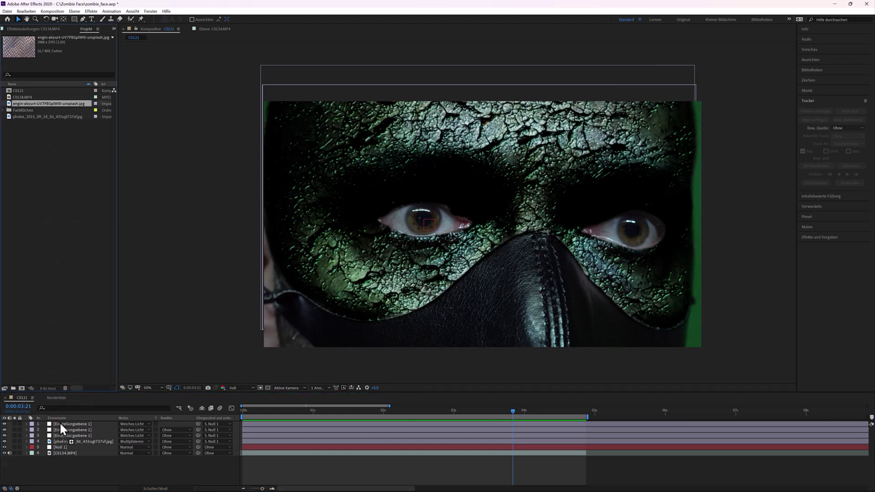
pyautogui.moveTo(60, 424); pyautogui.dragTo(60, 441)
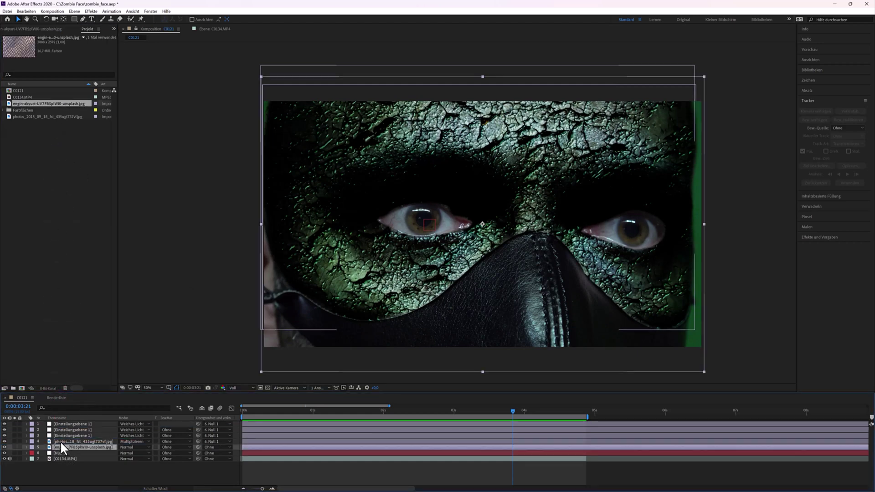
pyautogui.hotkey('ctrl', 'v')
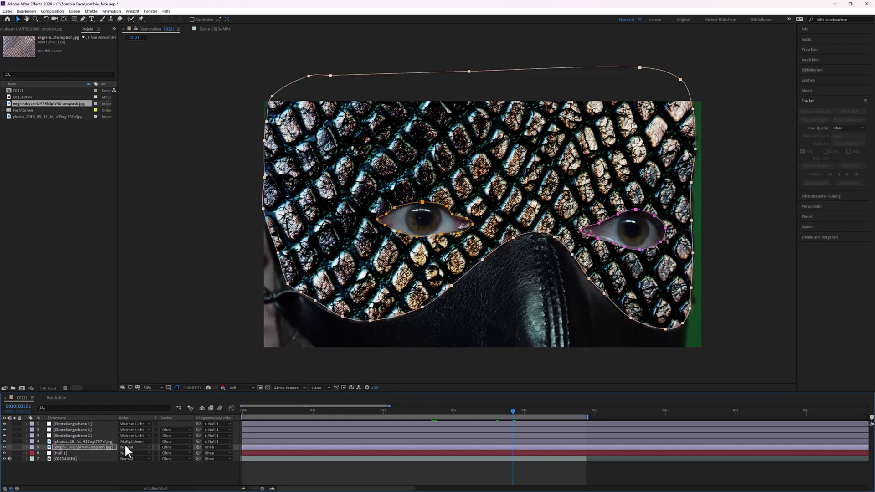
# Give the snakeskin an inverted luma matte and Weiches Licht blending, and parent it to Null 1
pyautogui.click(189, 446)
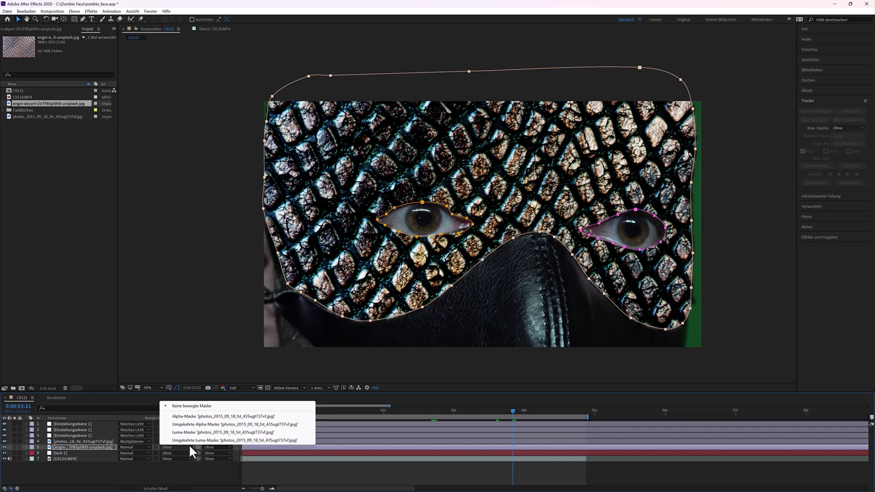
pyautogui.click(190, 440)
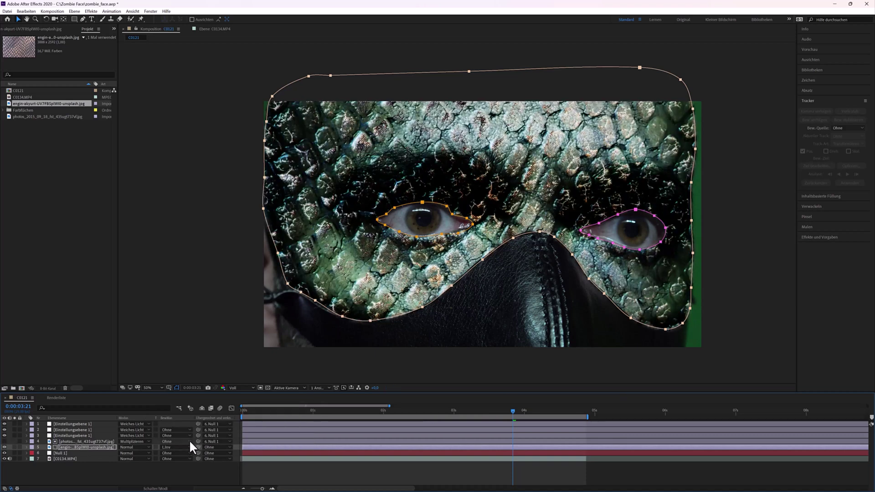
pyautogui.click(149, 445)
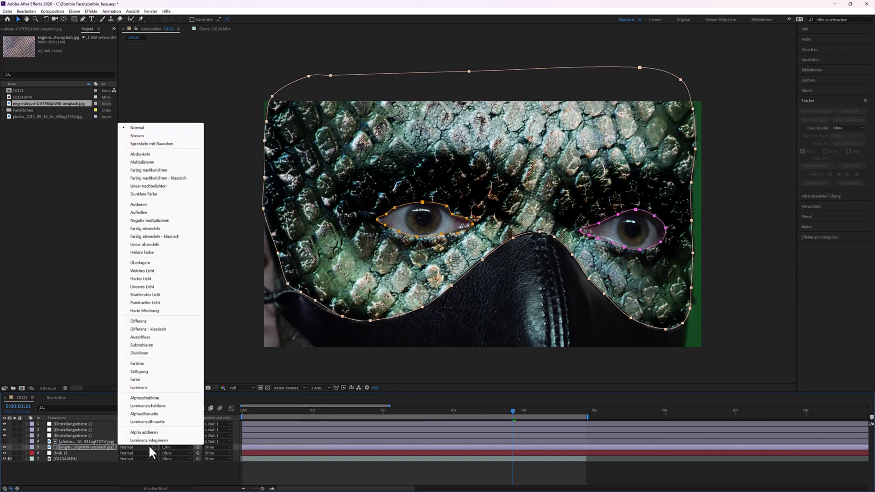
pyautogui.click(157, 272)
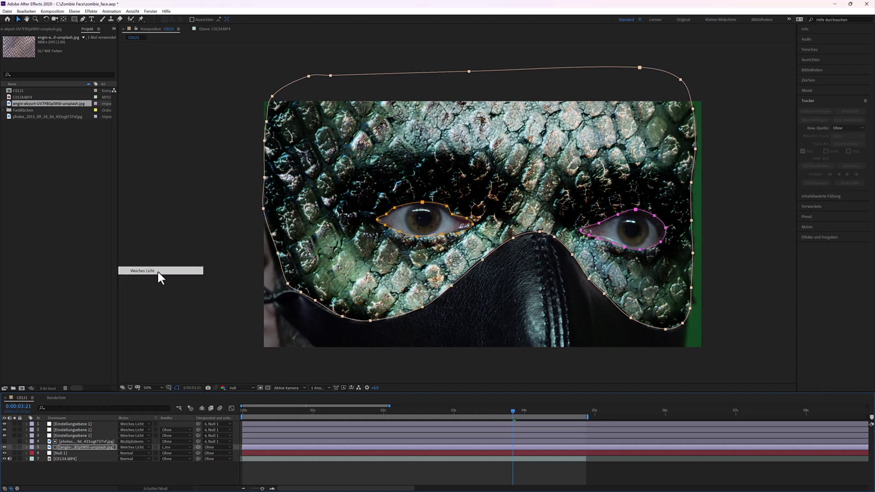
pyautogui.moveTo(198, 447); pyautogui.dragTo(73, 453)
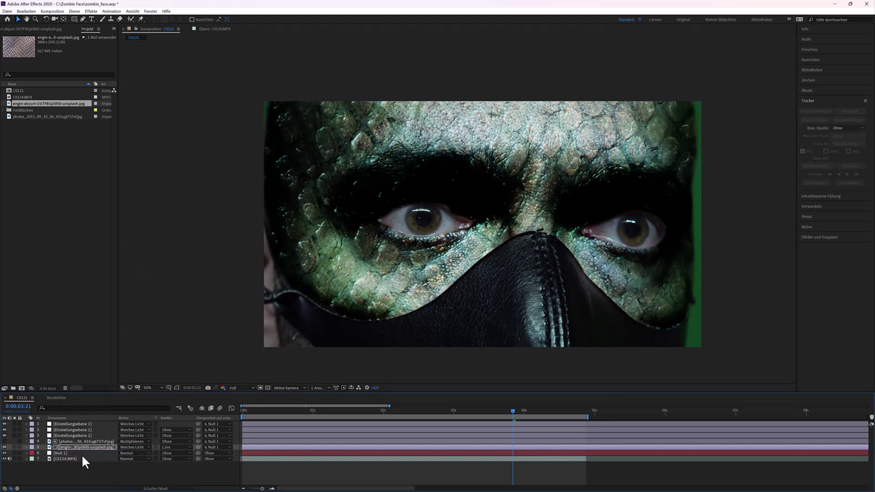
pyautogui.moveTo(442, 408); pyautogui.dragTo(532, 409)
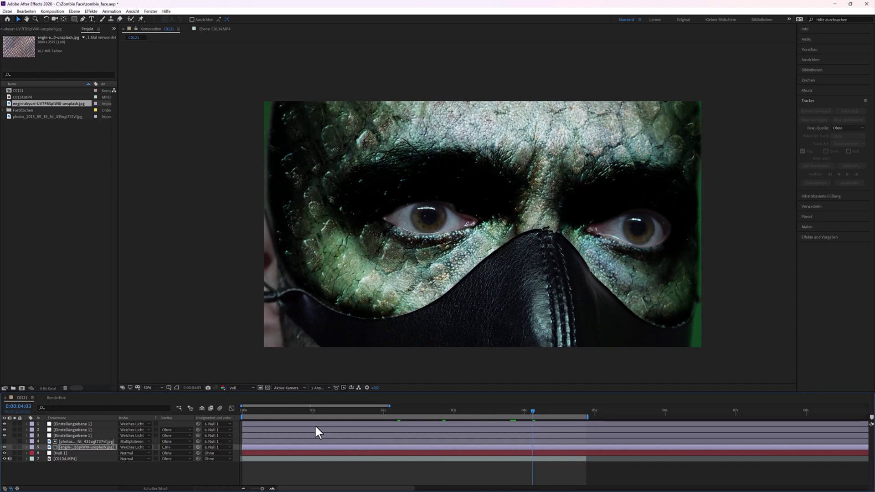
# Add Kurven to the snakeskin layer, pulling down the RGB curve and then the green curve
pyautogui.click(91, 11)
pyautogui.click(92, 28)
pyautogui.moveTo(58, 114); pyautogui.dragTo(59, 135)
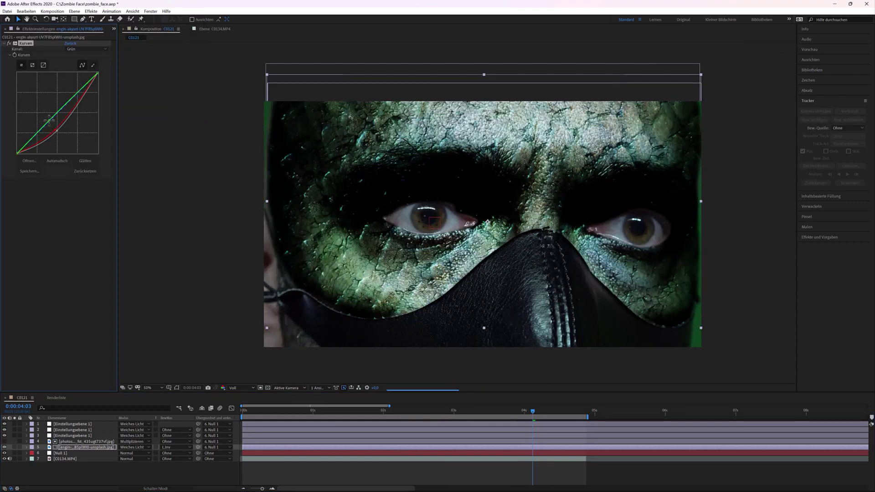
pyautogui.moveTo(52, 120); pyautogui.dragTo(53, 130)
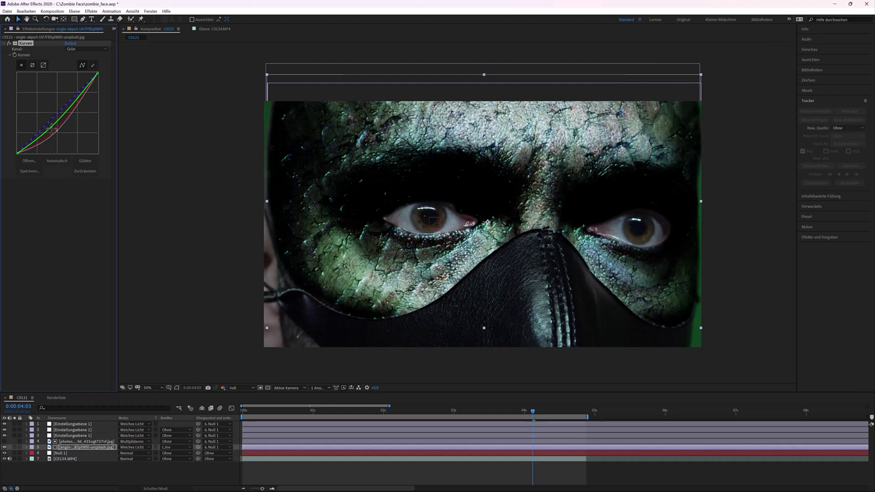